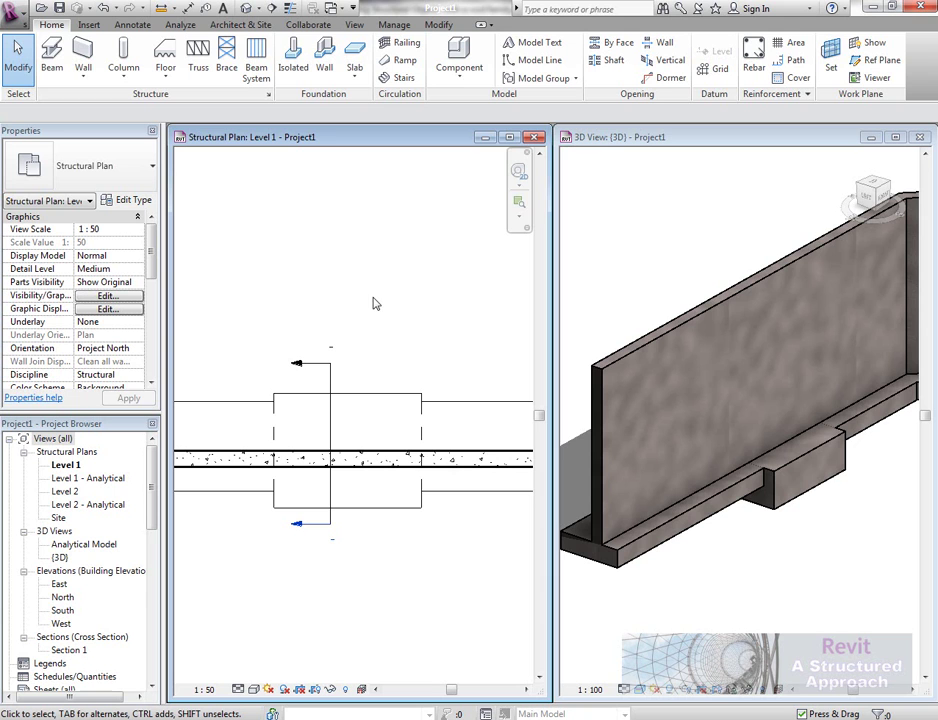
- Place a single Cutting tool component on the pad footing where it meets the wall
left_click(459, 72)
left_click(494, 104)
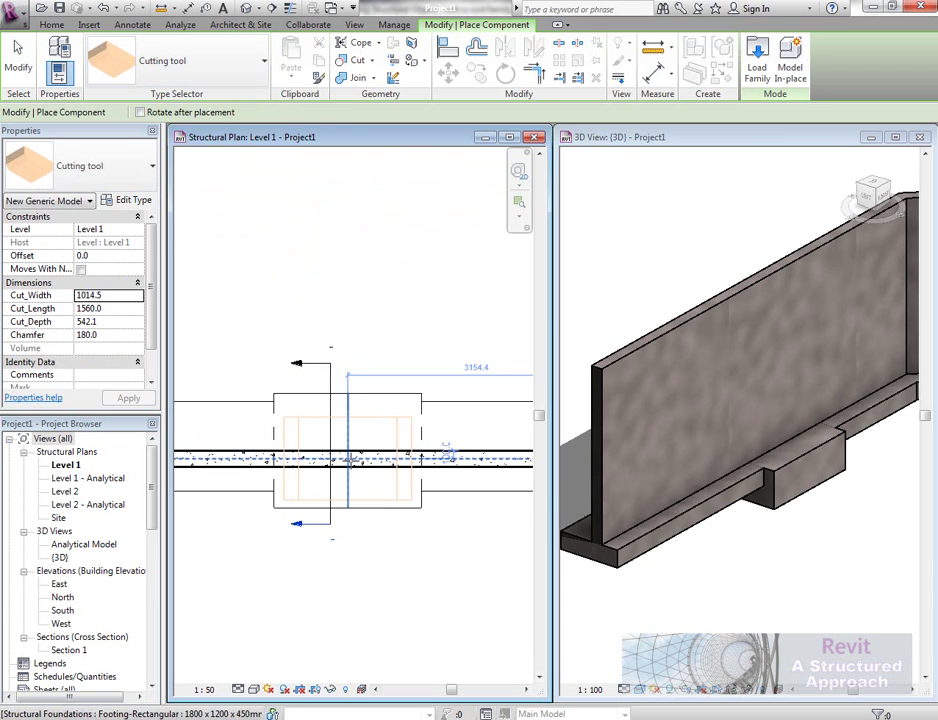
left_click(446, 456)
right_click(374, 334)
left_click(393, 348)
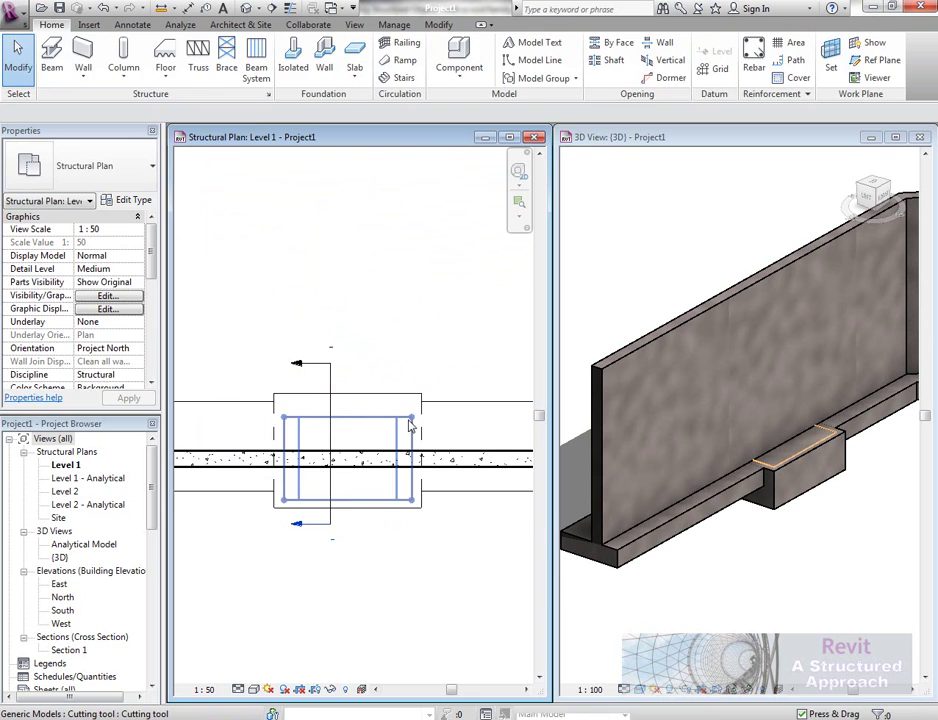
- Set the cutting tool's Offset to 150
left_click(110, 255)
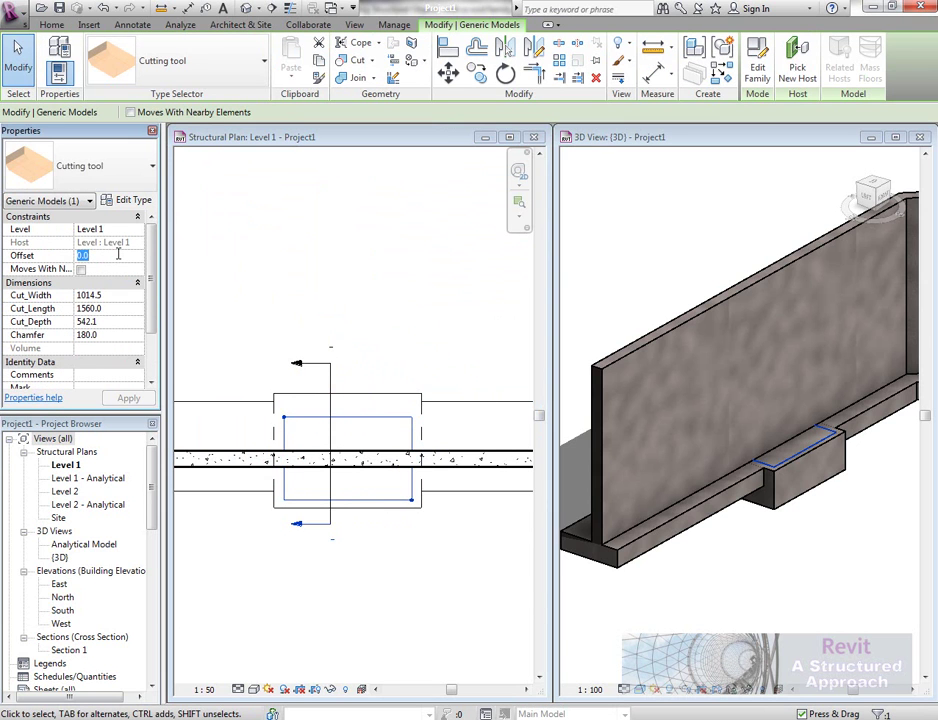
type("150")
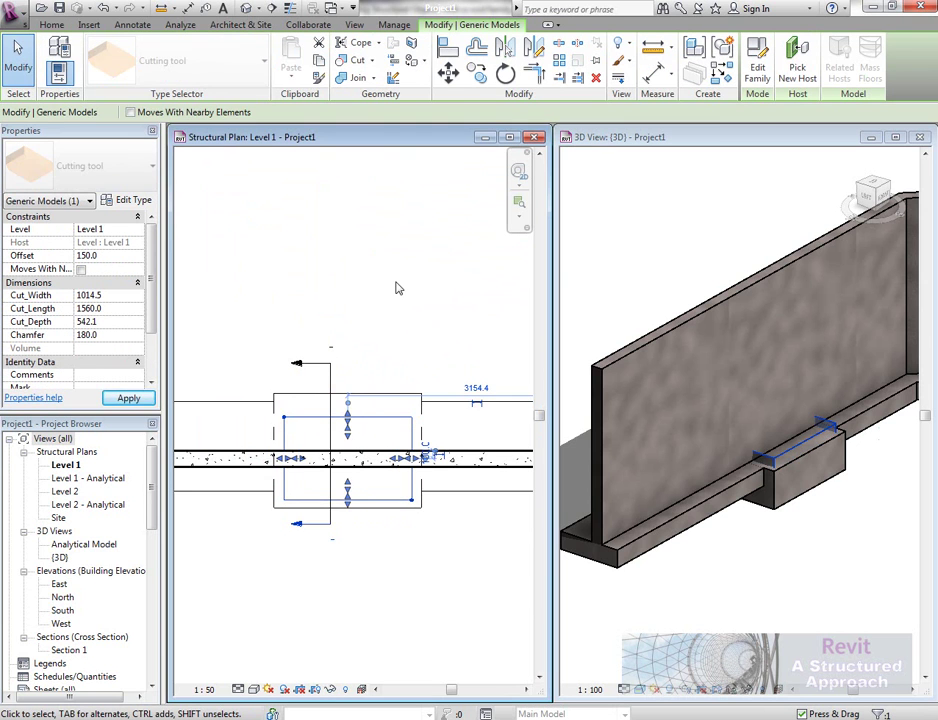
left_click(396, 288)
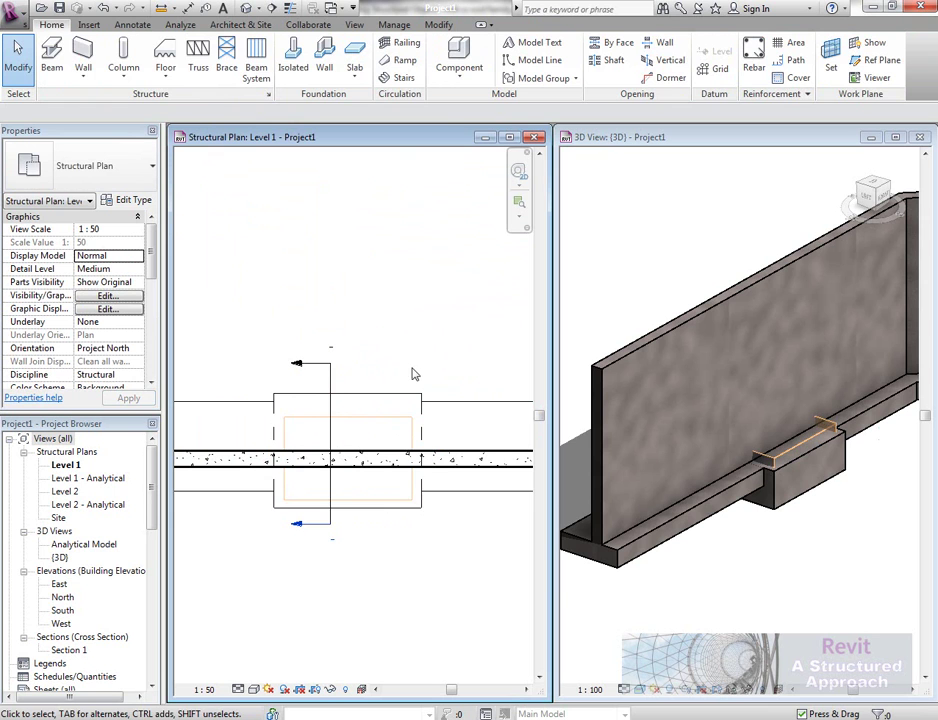
- Give the cutting tool Cut_Width 1000, Cut_Length 1600, Cut_Depth 550 and Chamfer 75
left_click(395, 418)
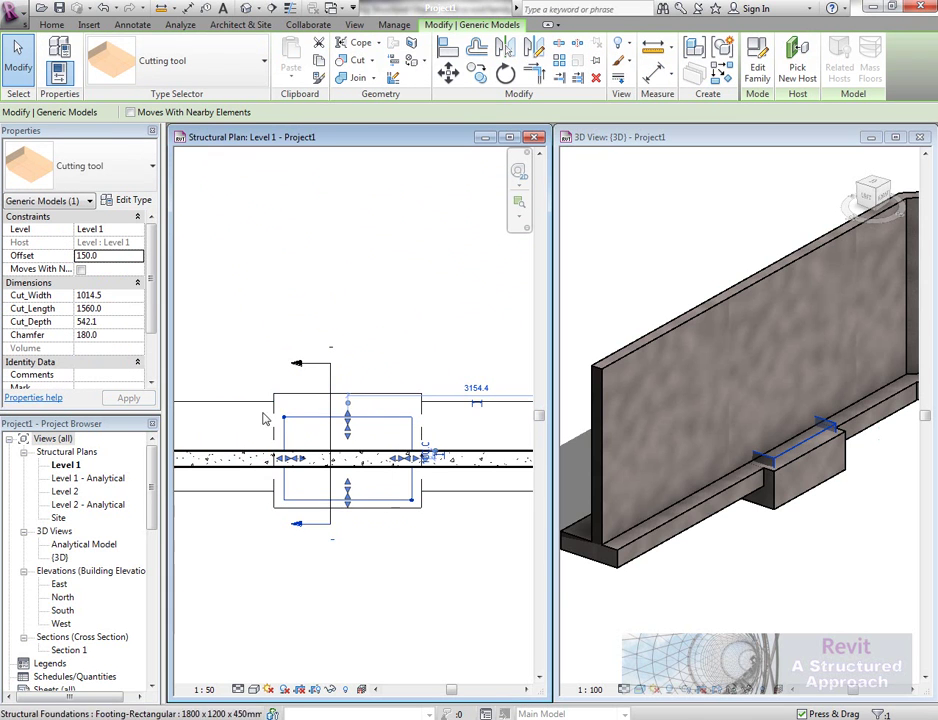
left_click(117, 294)
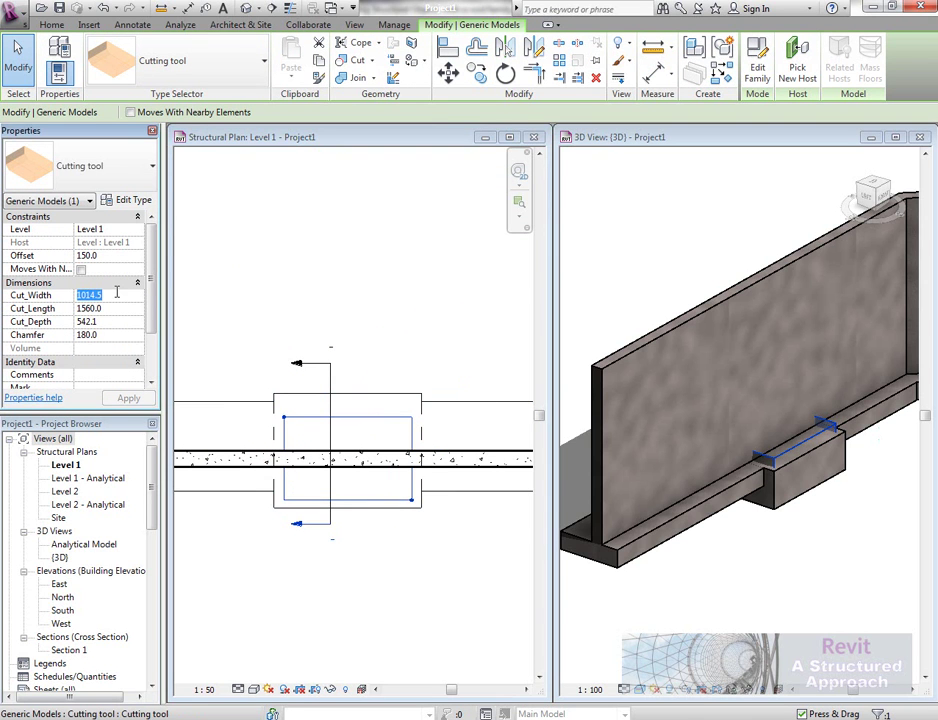
type("1000")
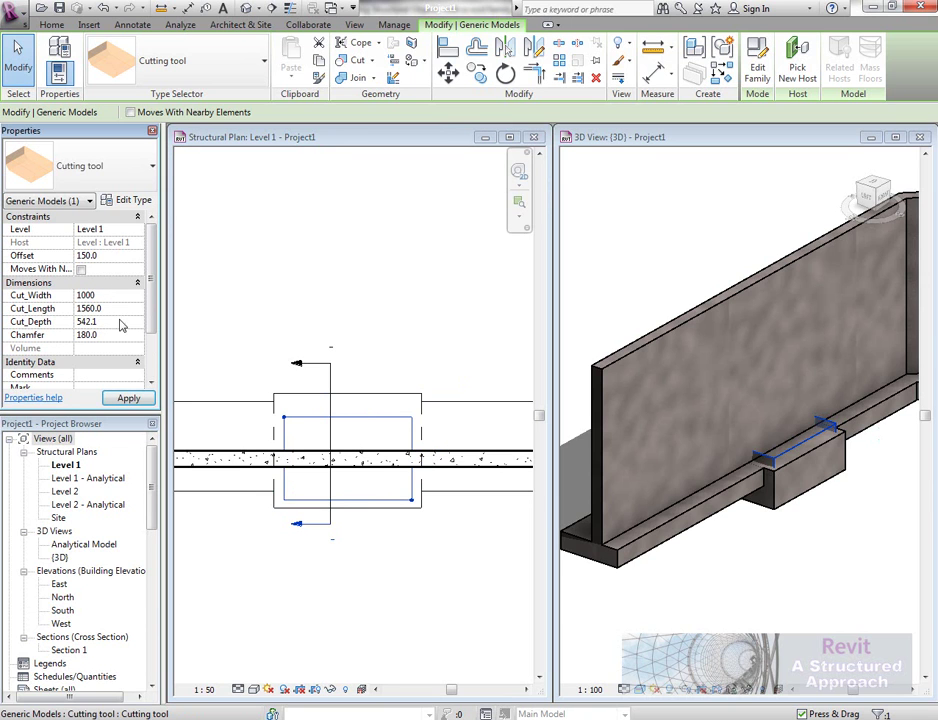
left_click(123, 308)
type("160")
left_click(112, 321)
type("550")
left_click(118, 335)
type("75")
left_click(310, 293)
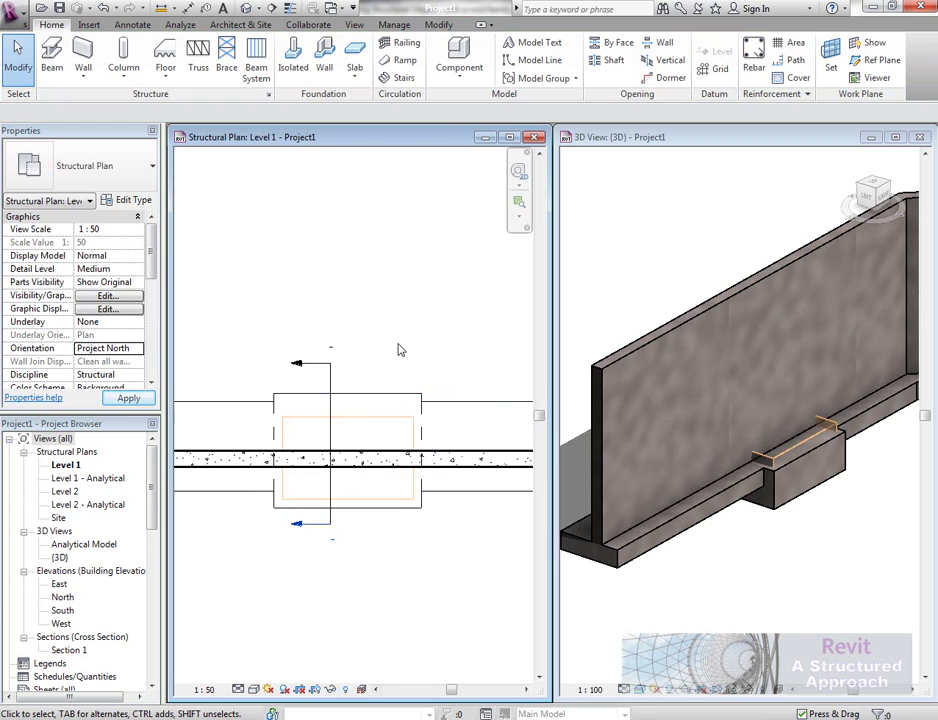
left_click(828, 528)
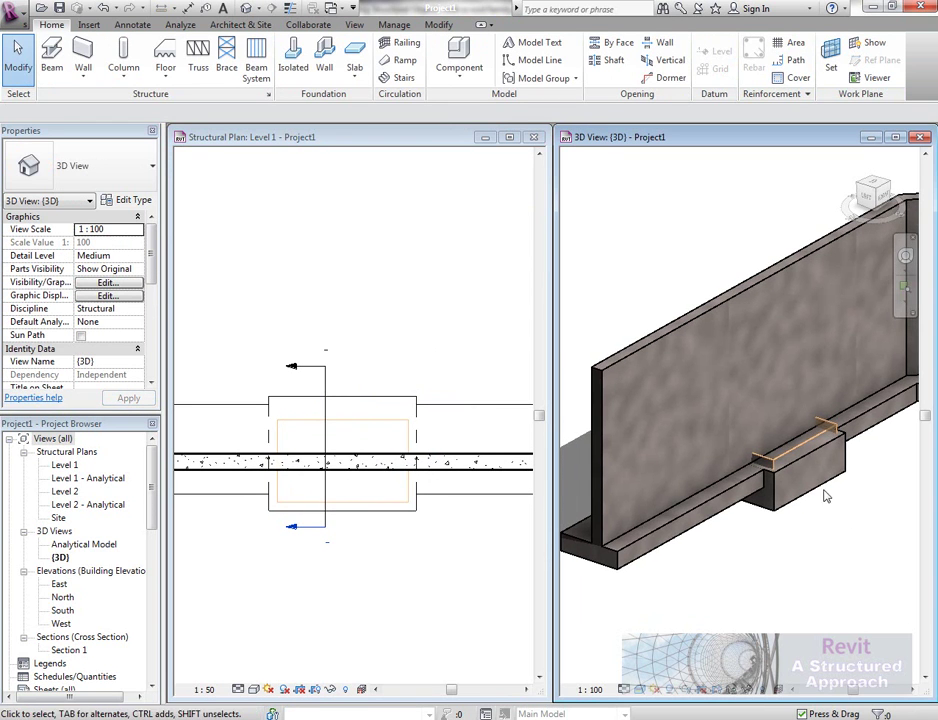
middle_click_drag(838, 524, 823, 528)
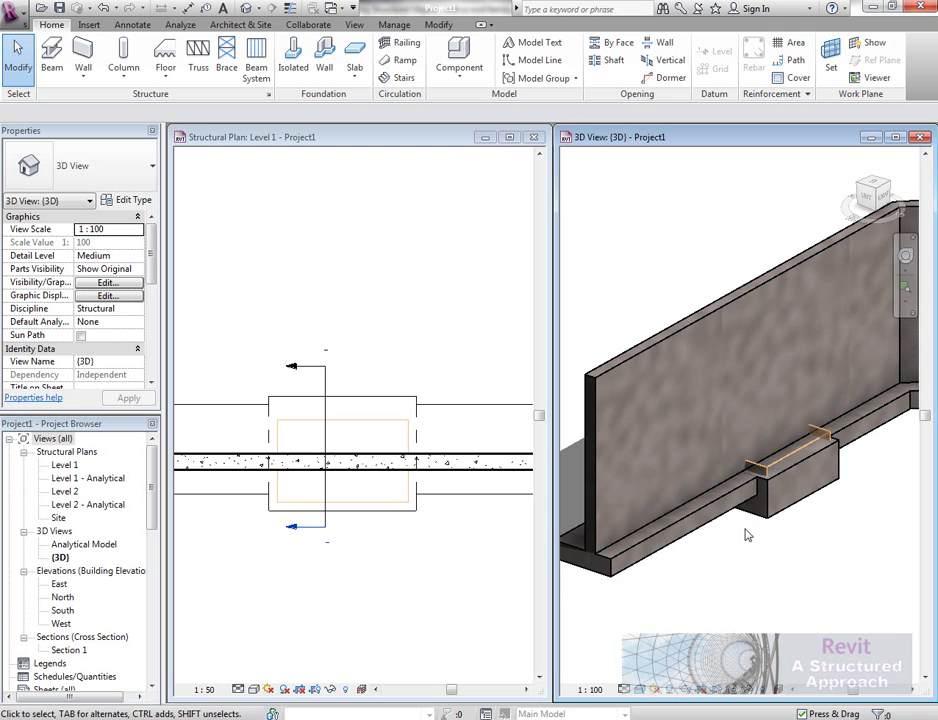
left_click(749, 517)
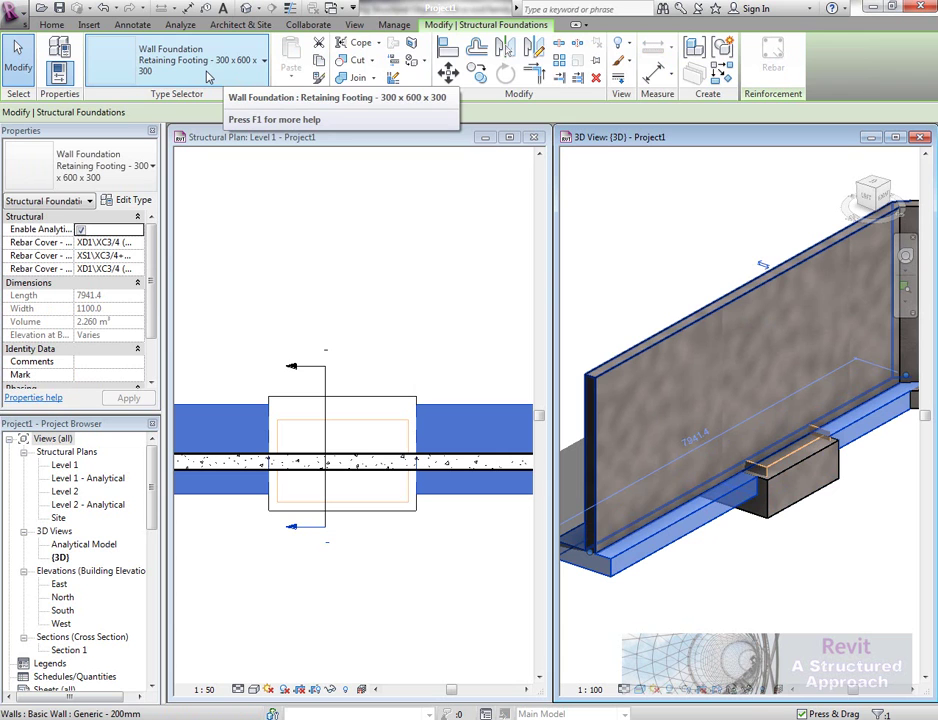
left_click(51, 24)
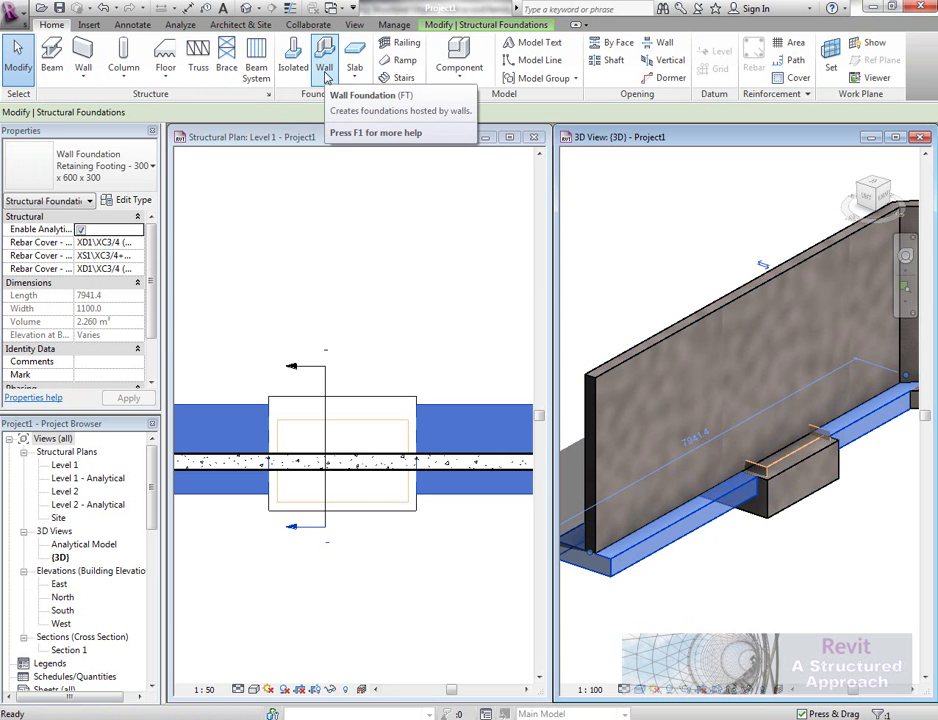
key("Escape")
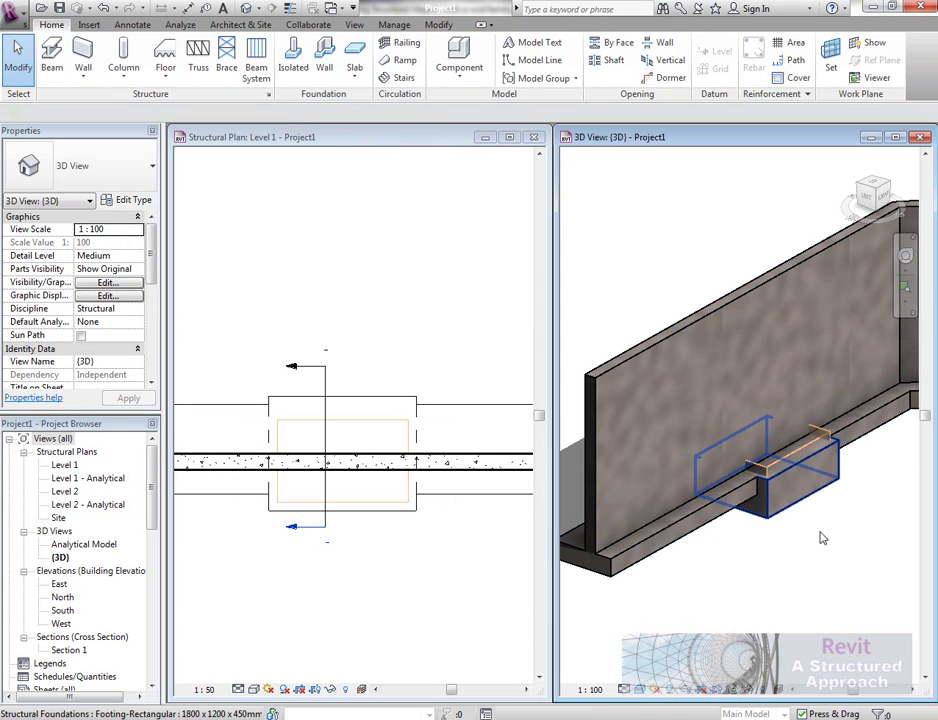
left_click(822, 539)
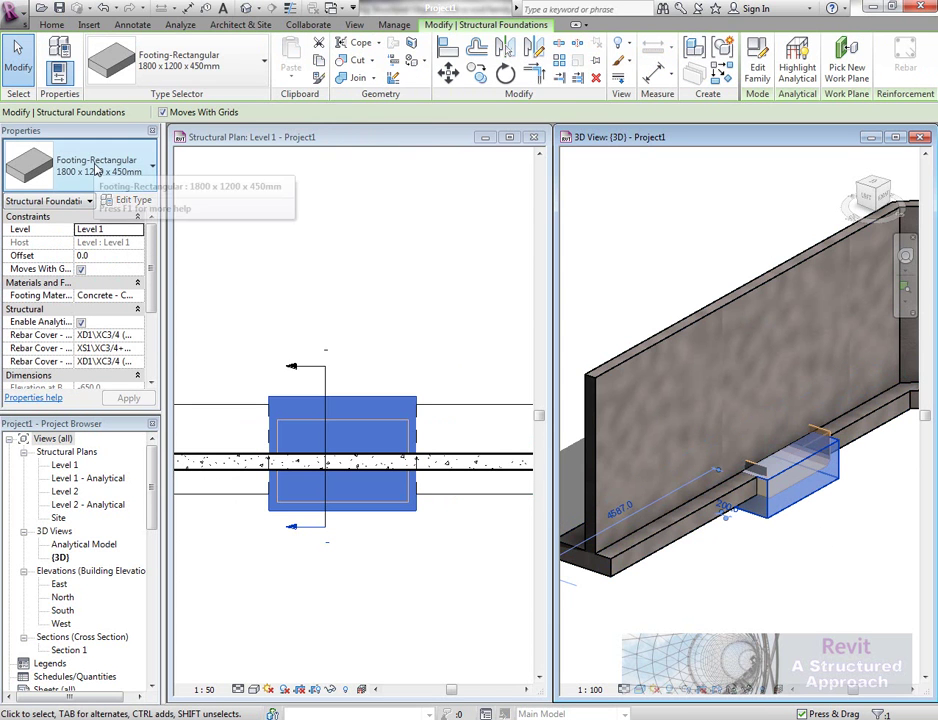
left_click(52, 25)
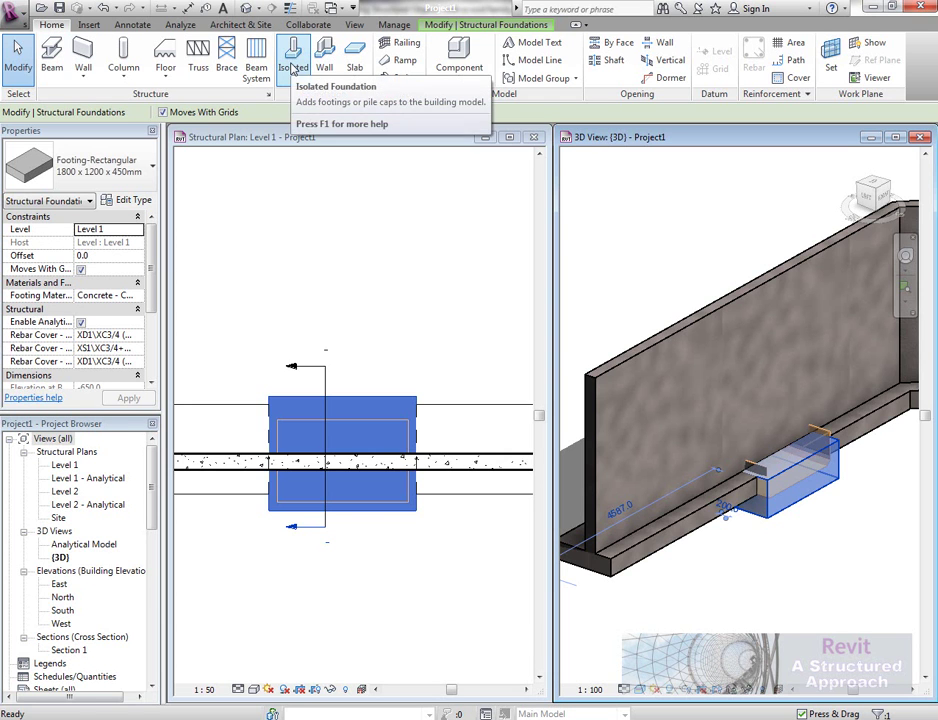
left_click(746, 601)
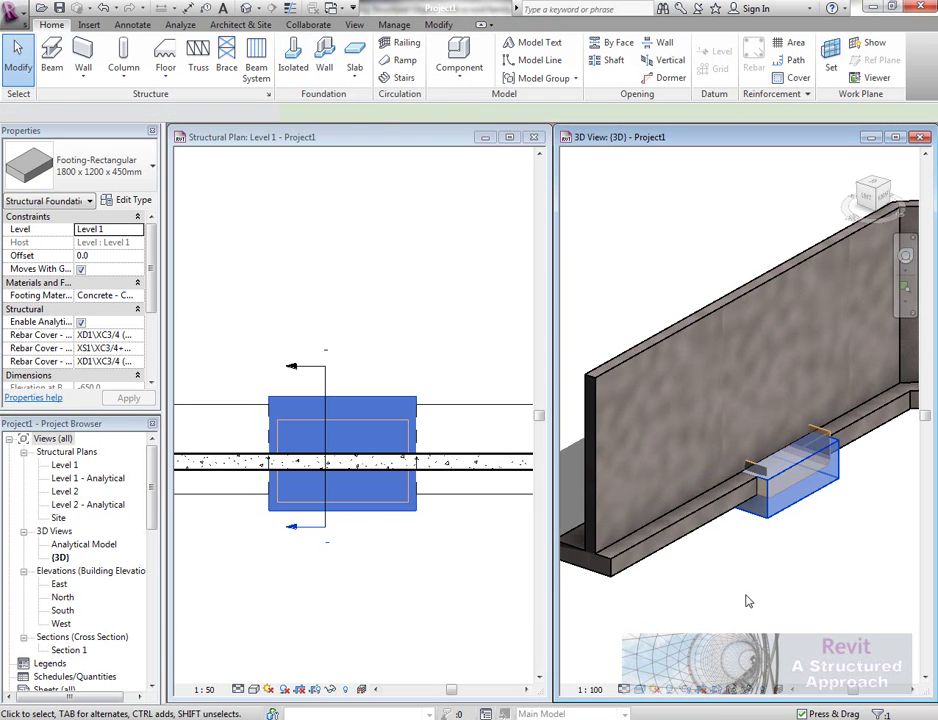
left_click(673, 347)
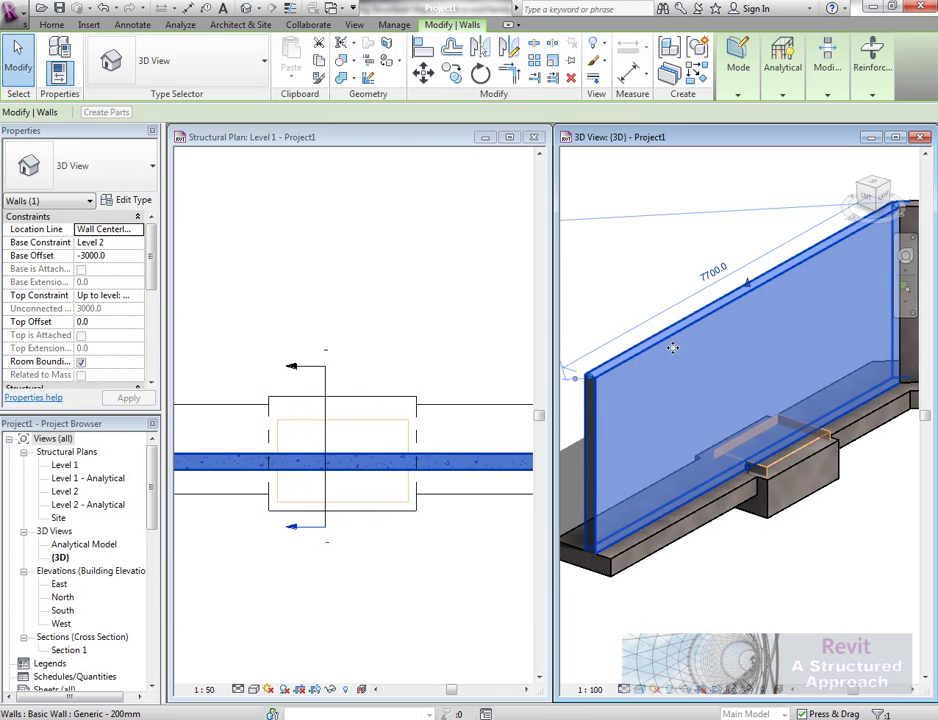
left_click(833, 585)
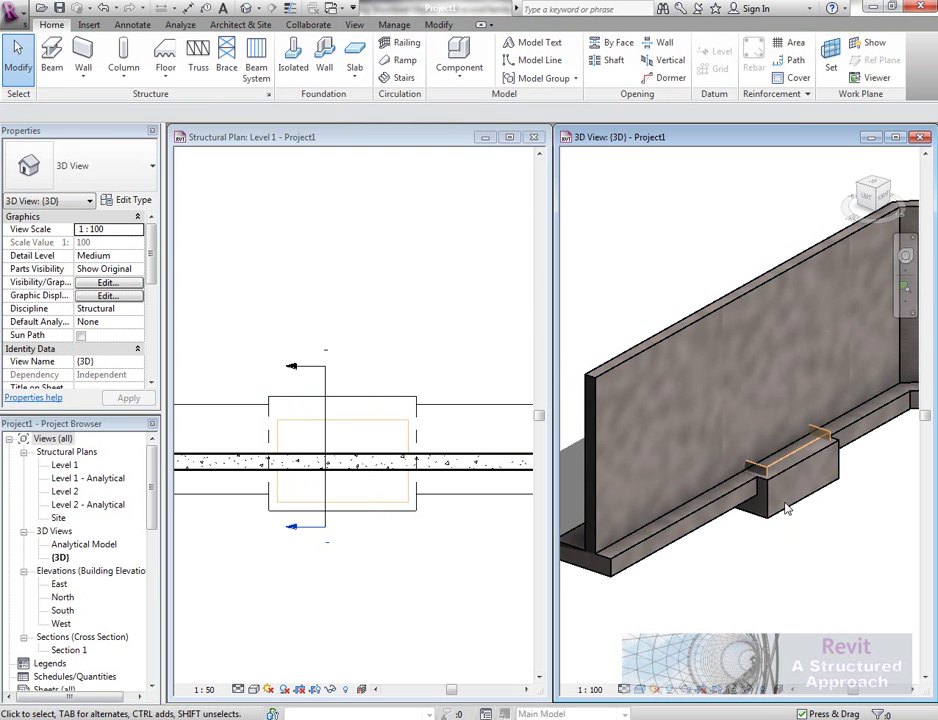
- Cut the pad footing with the cutting tool using Cut Geometry, skipping the save reminder
left_click(771, 459)
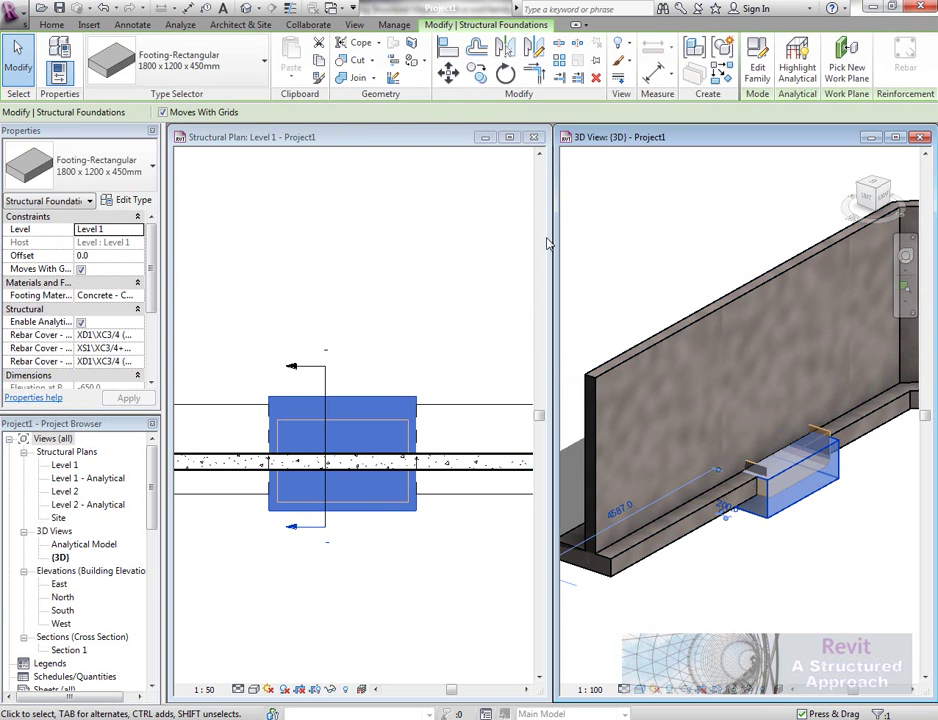
left_click(357, 62)
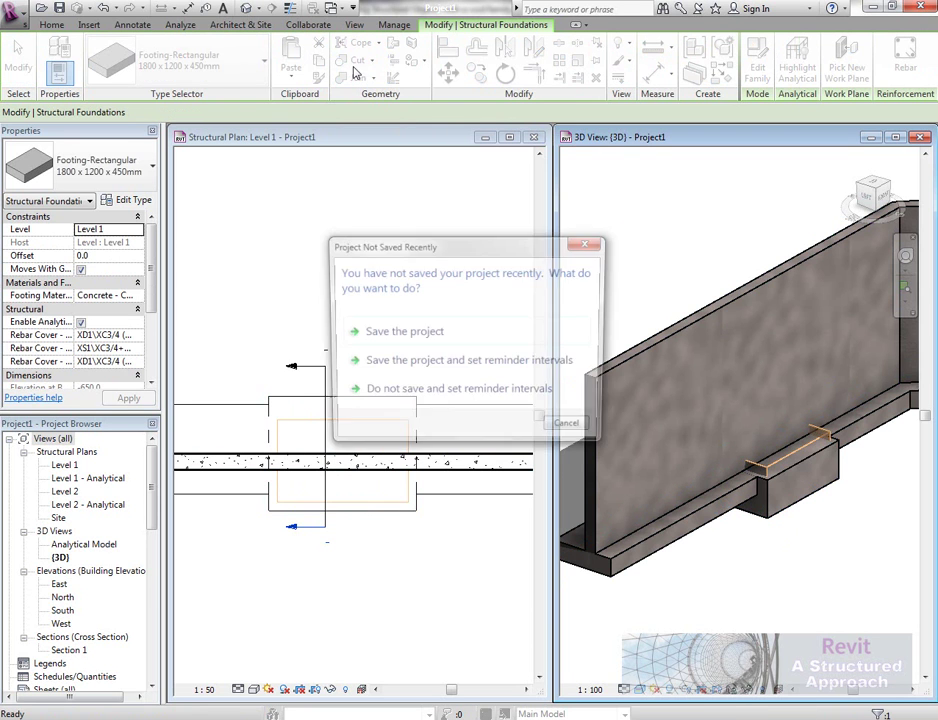
left_click(571, 430)
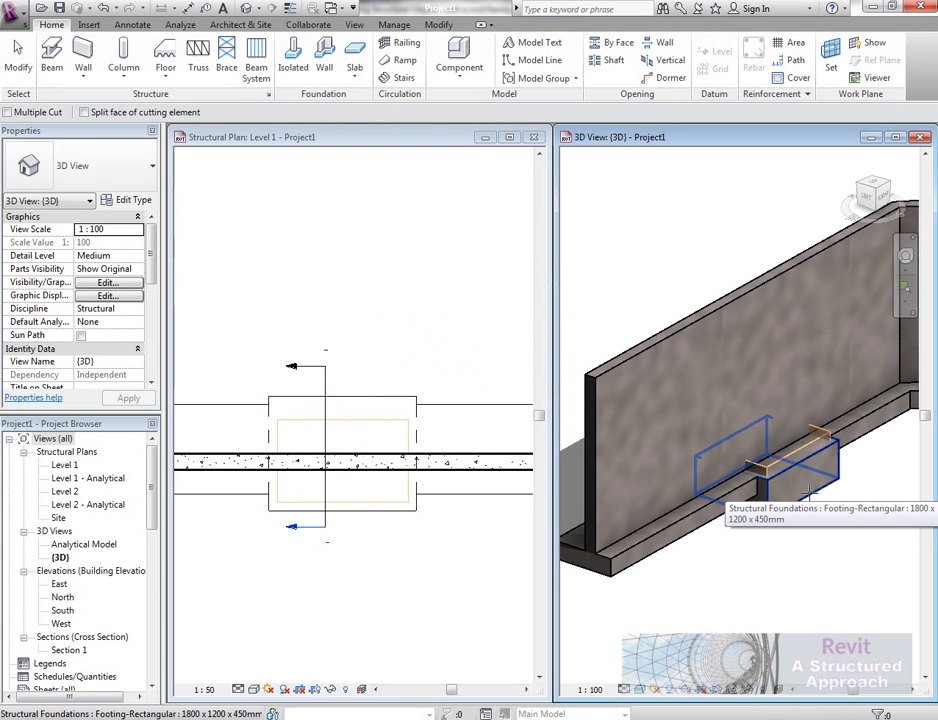
left_click(810, 492)
left_click(835, 500)
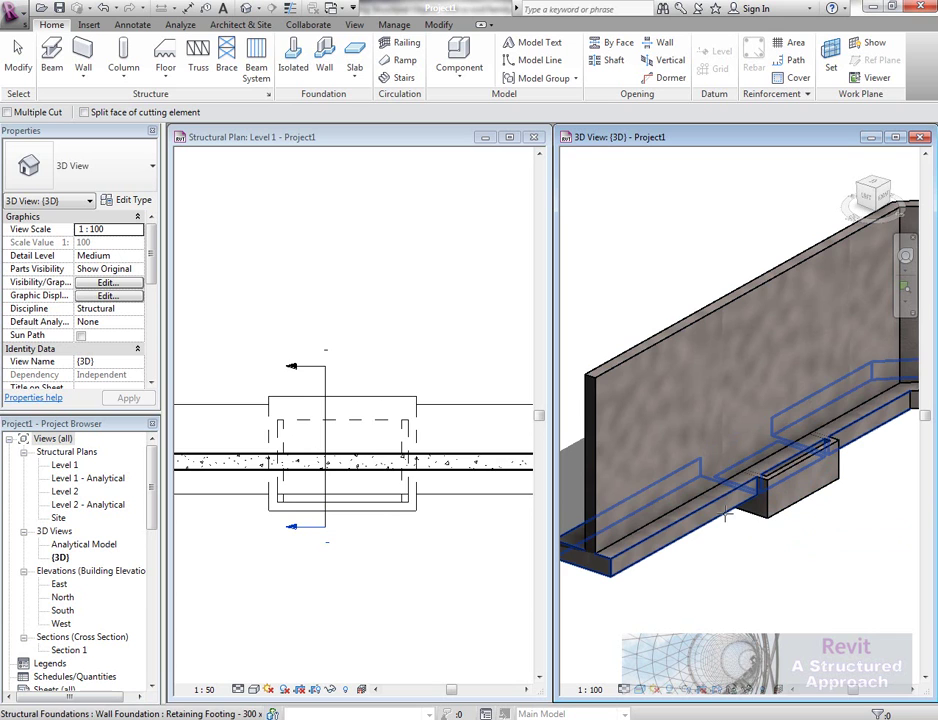
- Cut the strip footing and the wall with the cutting tool as well
left_click(770, 458)
left_click(792, 495)
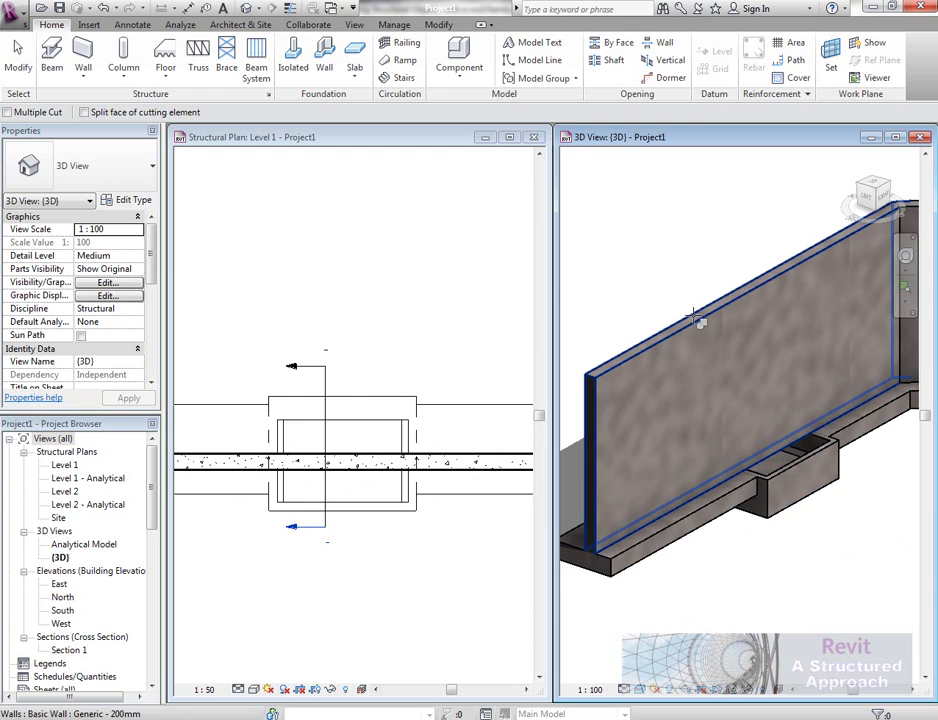
left_click(745, 395)
left_click(800, 470)
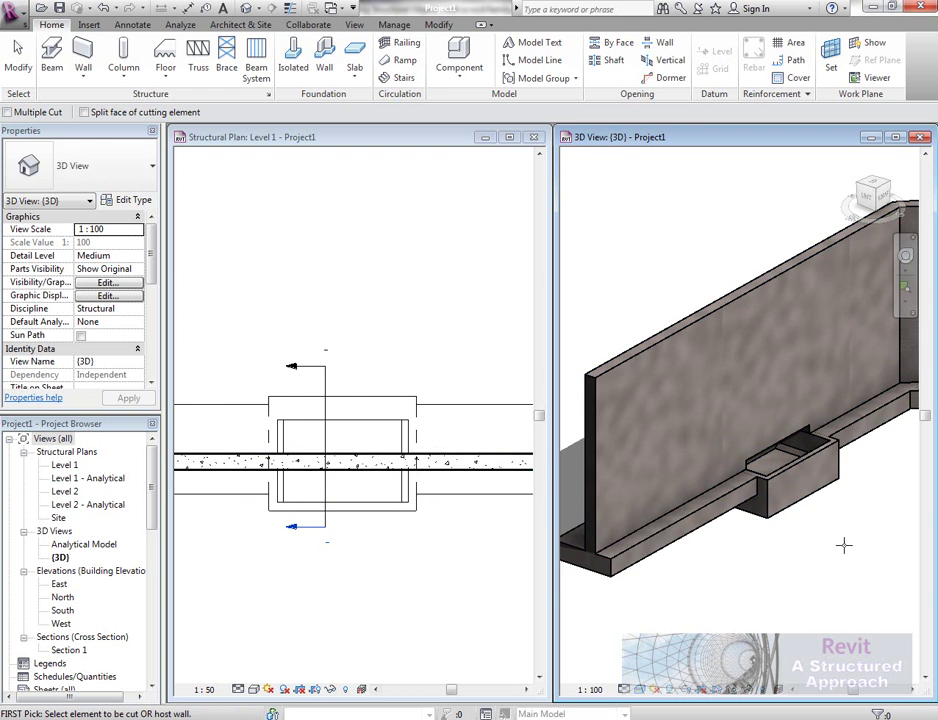
- Change the cutting tool to Cut_Width 800 and Chamfer 125
middle_click_drag(825, 551, 775, 561)
key("Escape")
left_click(783, 440)
left_click(112, 295)
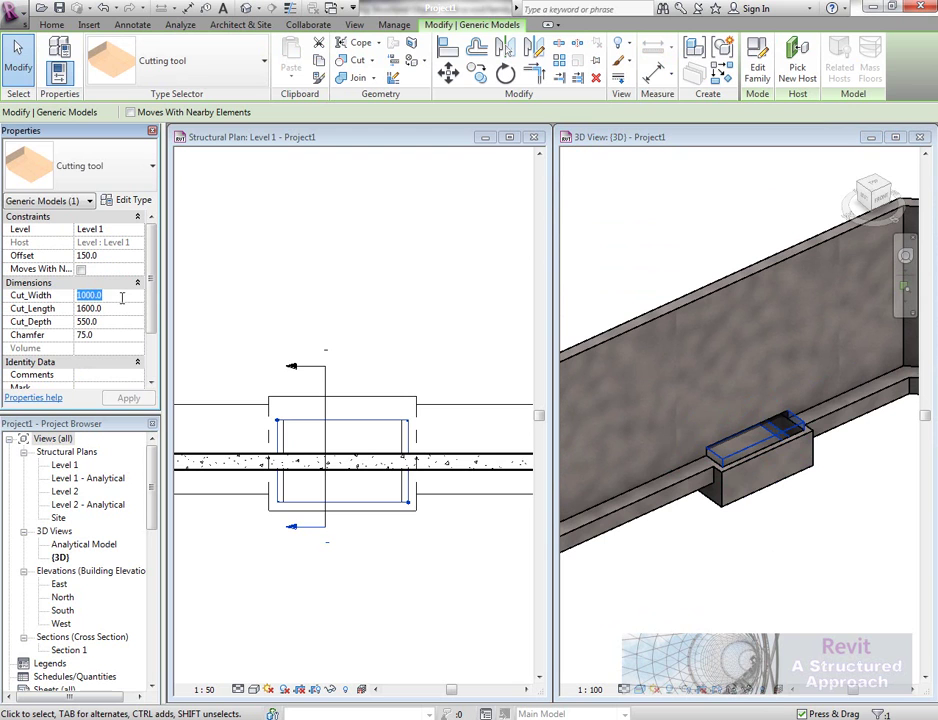
type("800")
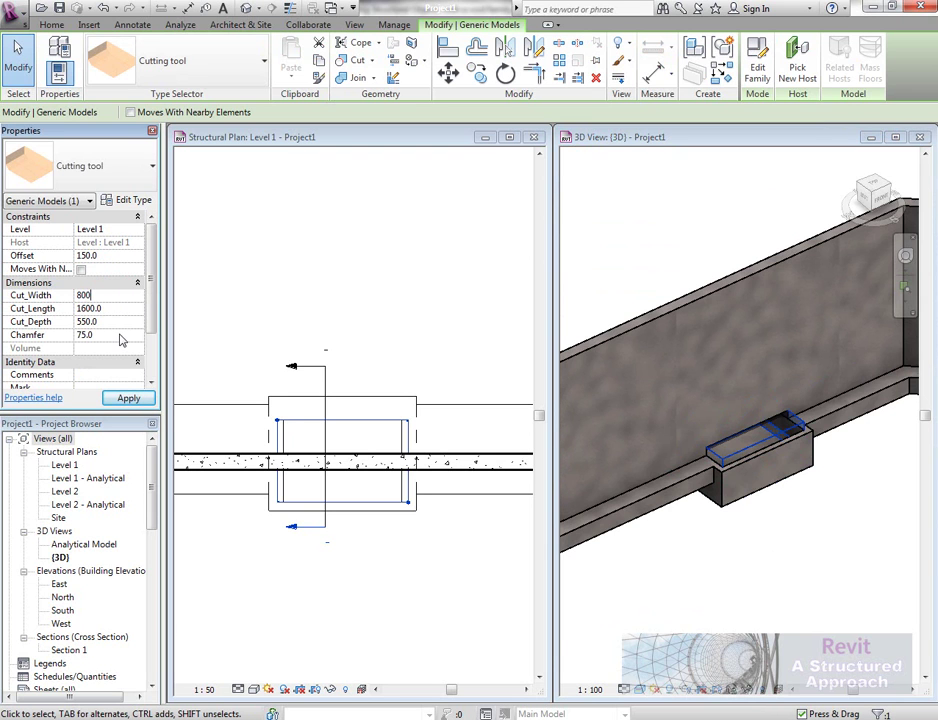
left_click(120, 336)
type("125")
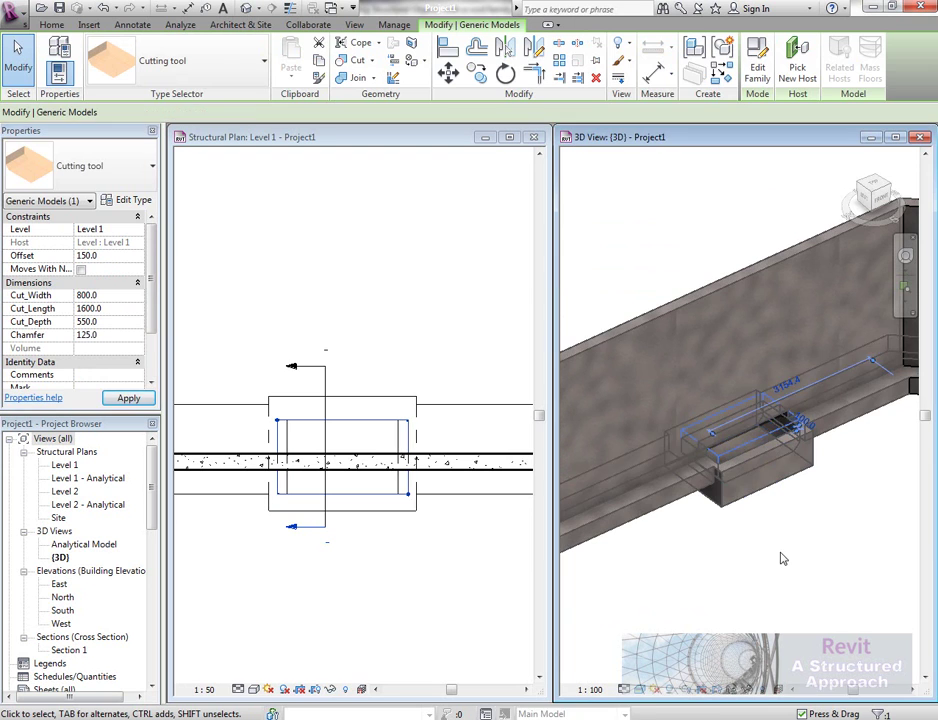
left_click(754, 597)
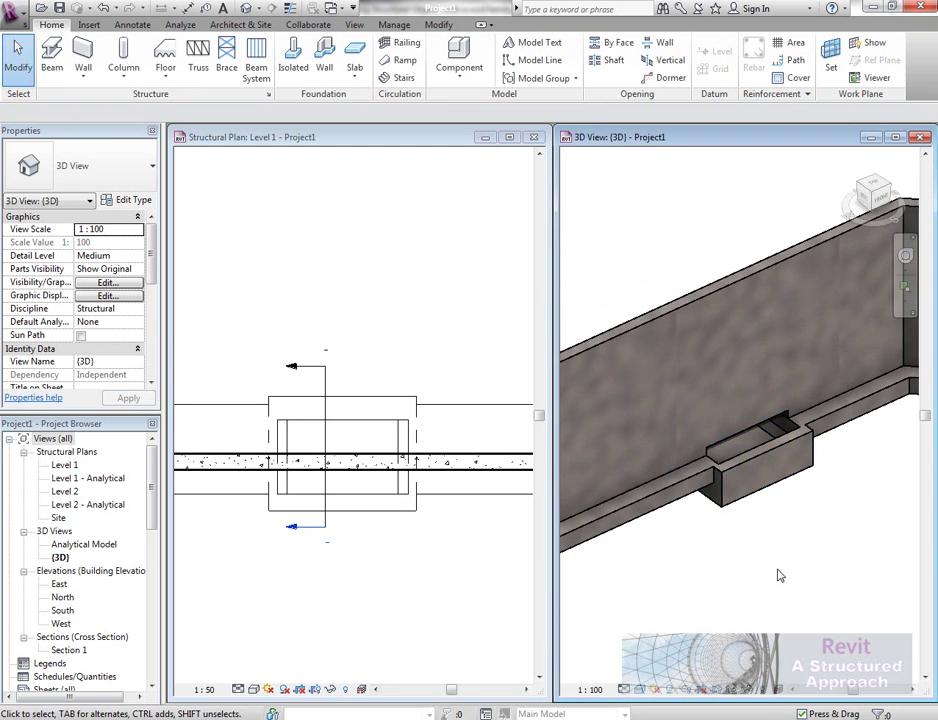
mouse_move(777, 572)
middle_mouse_down()
mouse_move(789, 582)
mouse_move(782, 557)
middle_mouse_up()
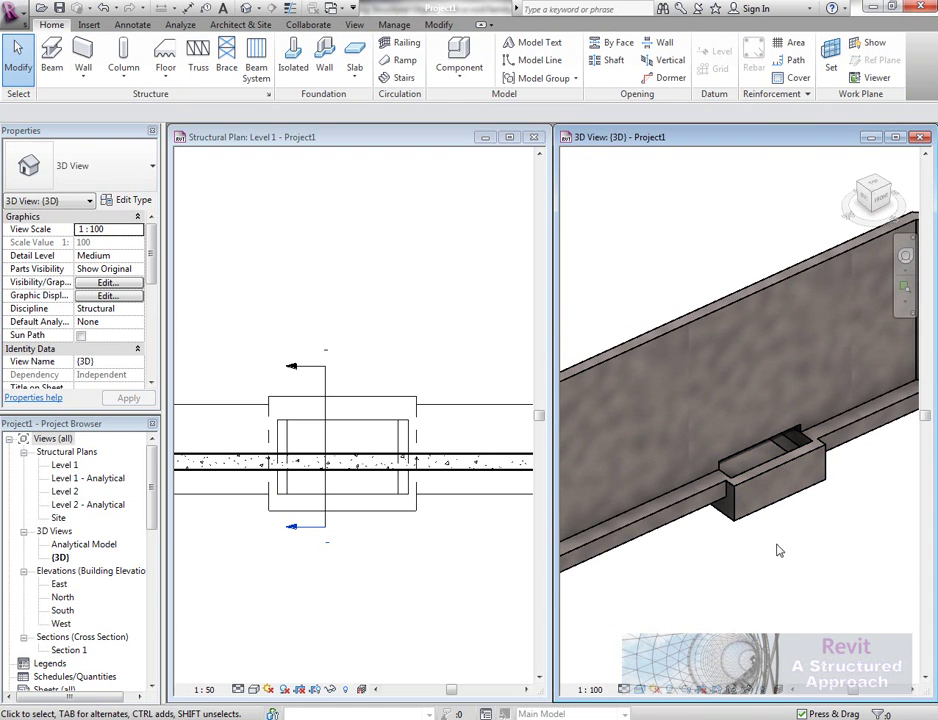
- Edit the Cutting tool family and orbit its maximized 3D view around the void extrusion
left_click(390, 430)
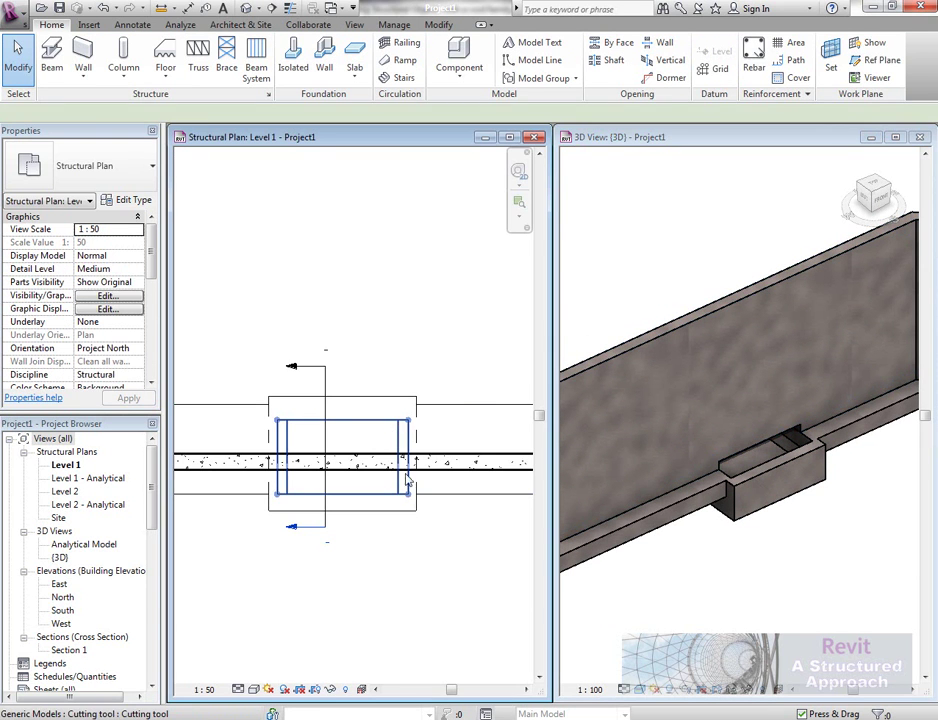
left_click(387, 440)
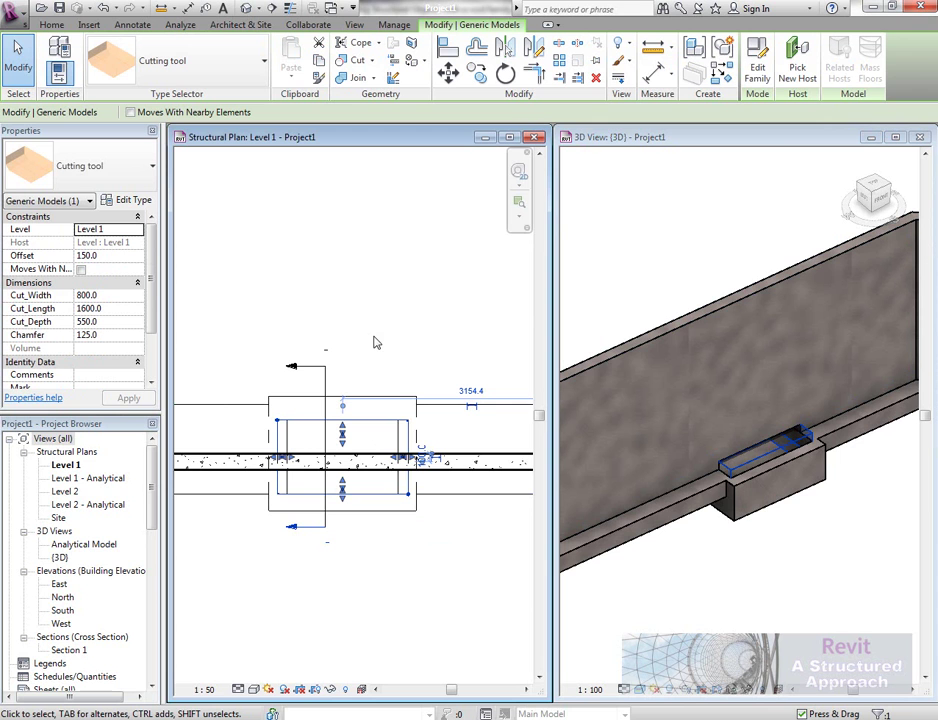
left_click(757, 52)
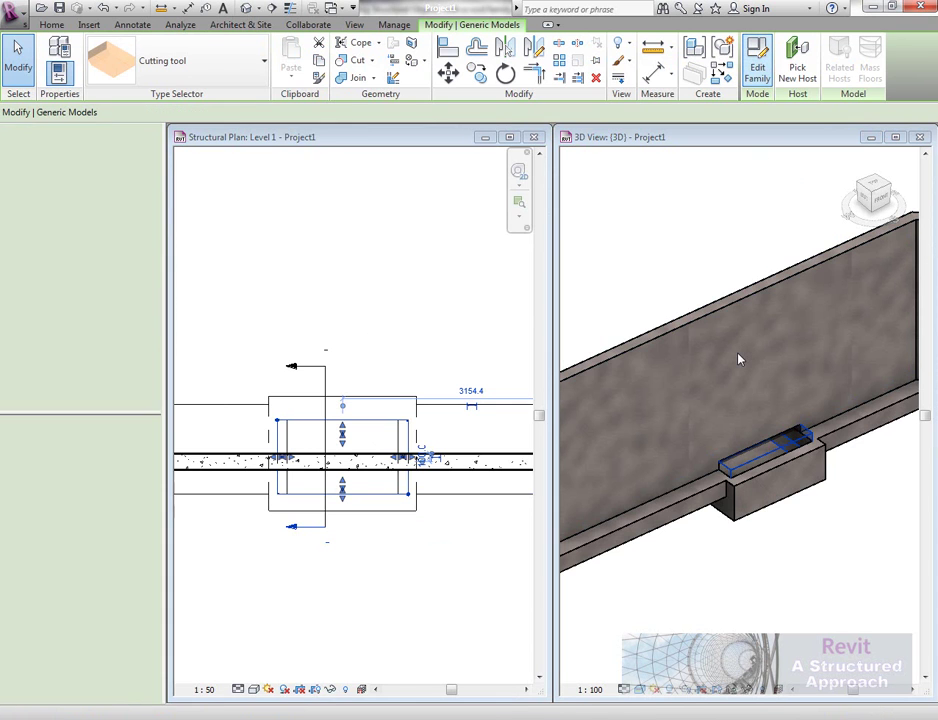
left_click(786, 209)
middle_click_drag(543, 335, 565, 400, "shift")
left_click(557, 387)
middle_click_drag(406, 448, 475, 510, "shift")
- Open the family's Front elevation and select the void extrusion
left_click(8, 440)
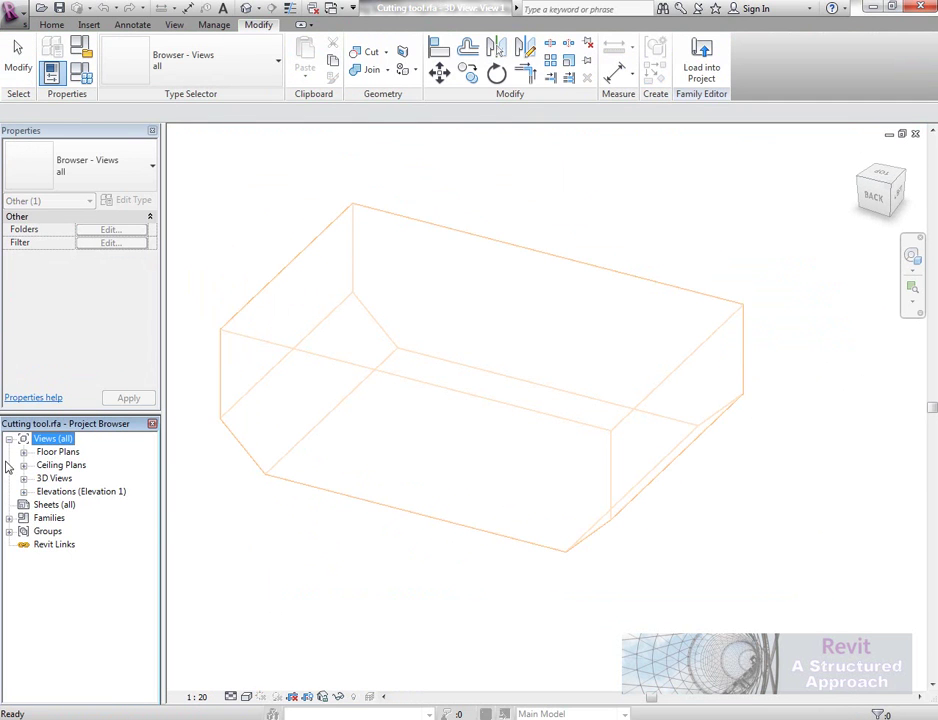
left_click(23, 491)
double_click(62, 518)
left_click(427, 540)
middle_click_drag(477, 458, 459, 376)
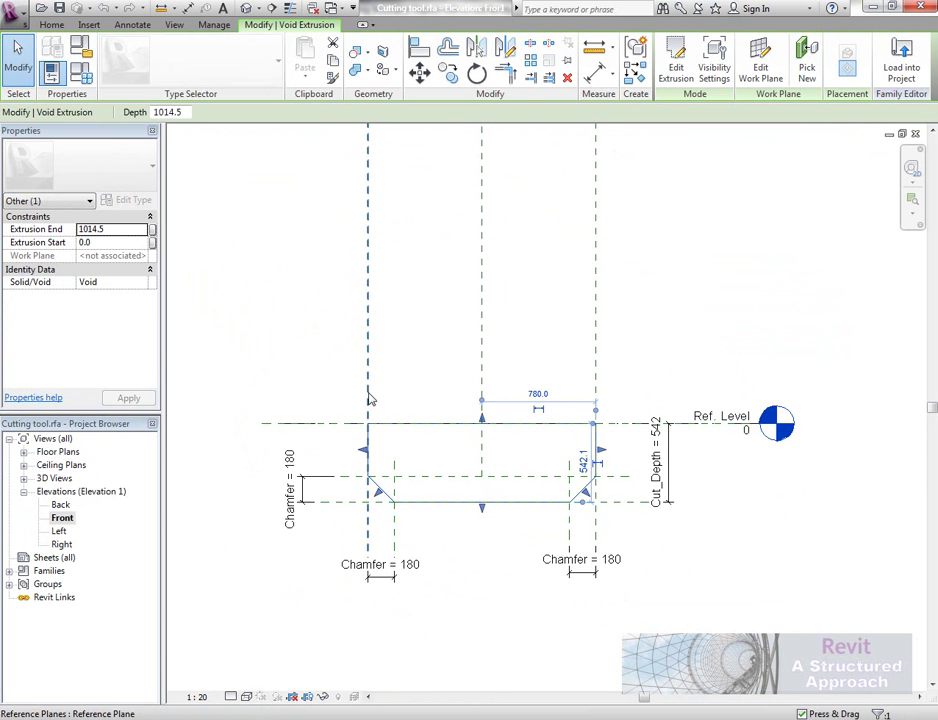
middle_click_drag(614, 375, 609, 389)
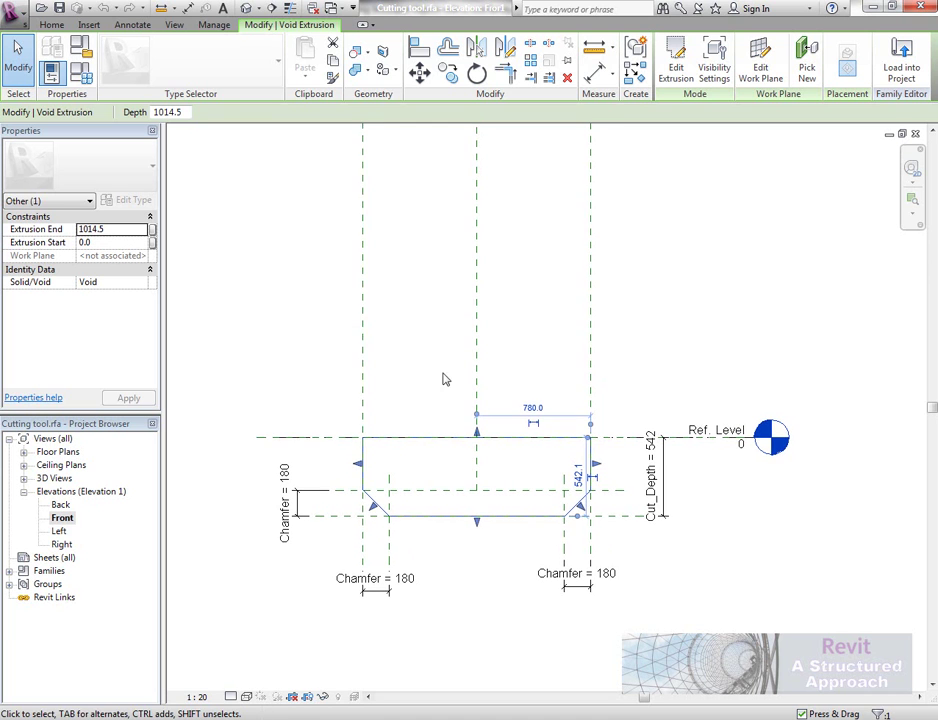
- Look at the void in the Ref. Level floor plan
left_click(24, 452)
double_click(72, 465)
scroll(590, 455, "up", 2)
middle_click_drag(600, 455, 528, 572)
key("Escape")
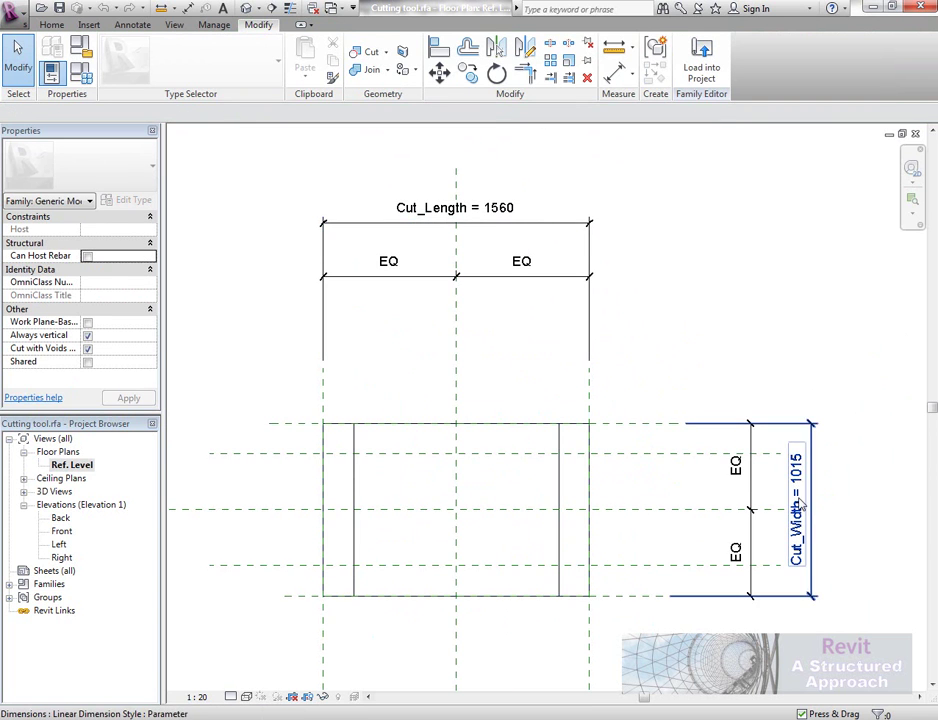
scroll(622, 360, "down", 2)
scroll(670, 358, "up", 1)
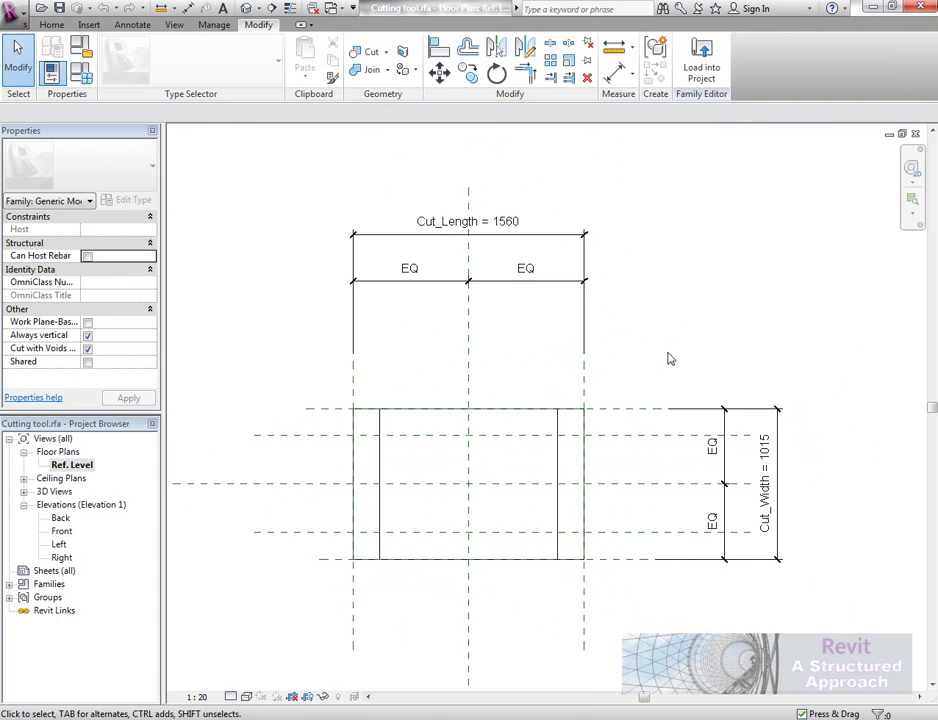
- Return to the Front elevation and select the void showing Cut_Depth 542 and Chamfer 180
double_click(62, 531)
middle_click_drag(475, 574, 490, 565)
scroll(489, 565, "up", 2)
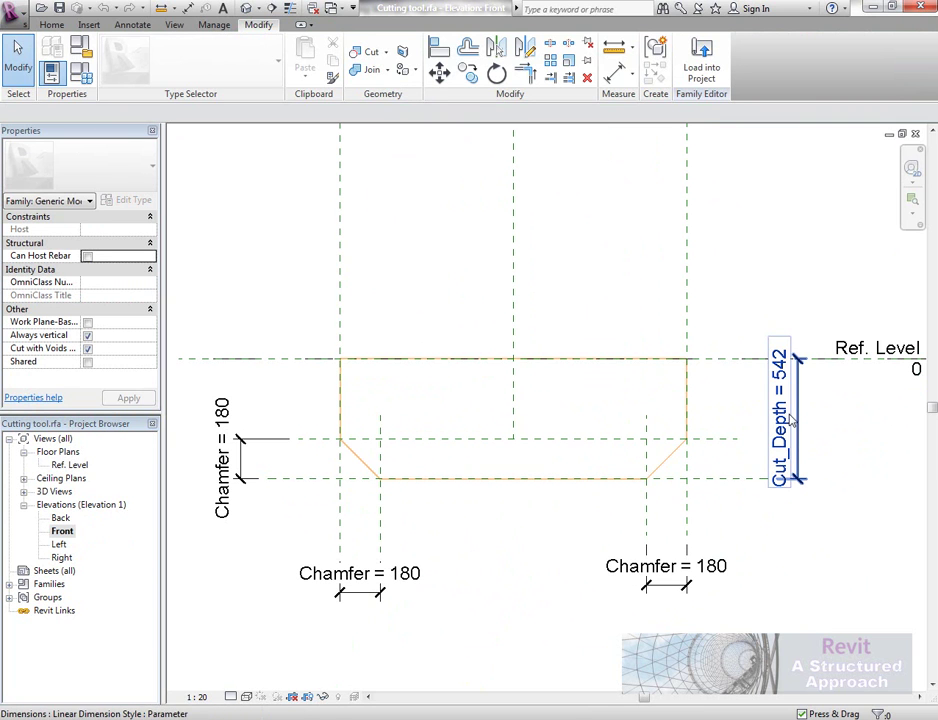
left_click(362, 473)
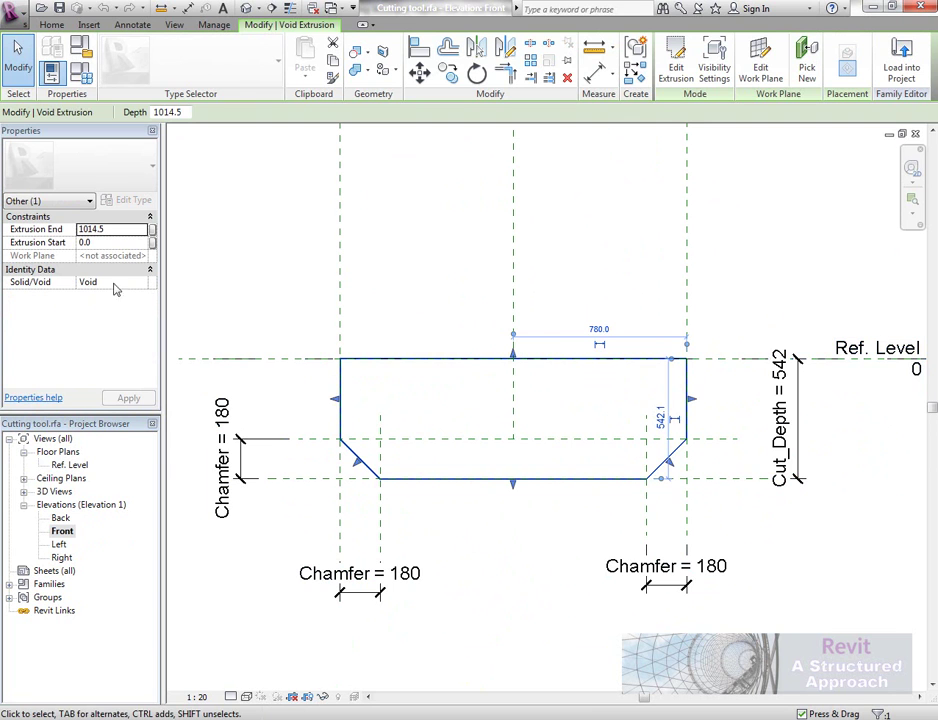
left_click(288, 297)
scroll(322, 325, "down", 2)
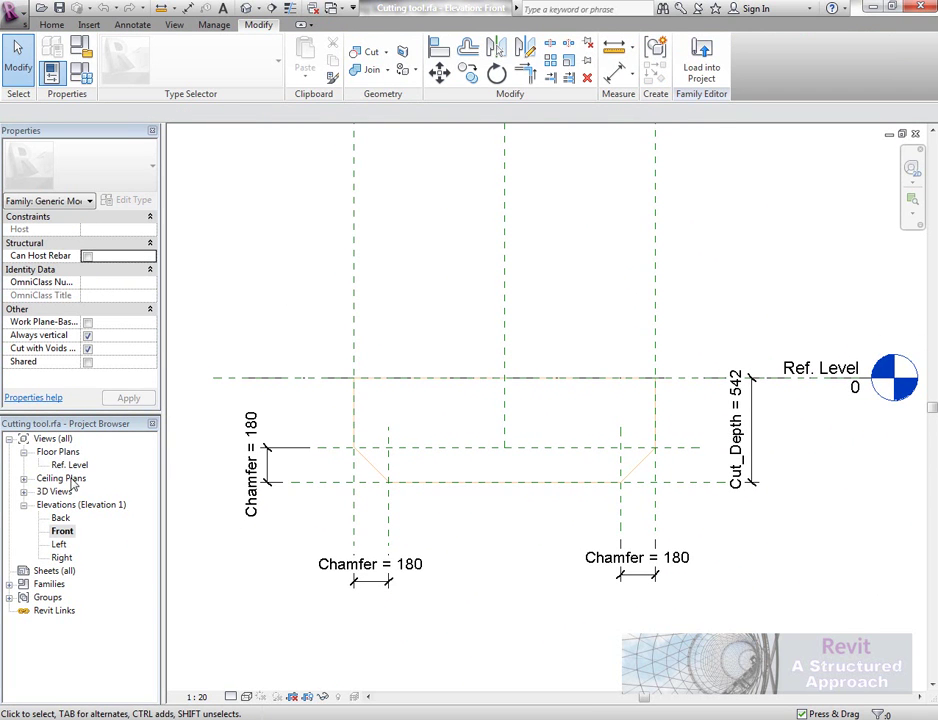
left_click(372, 474)
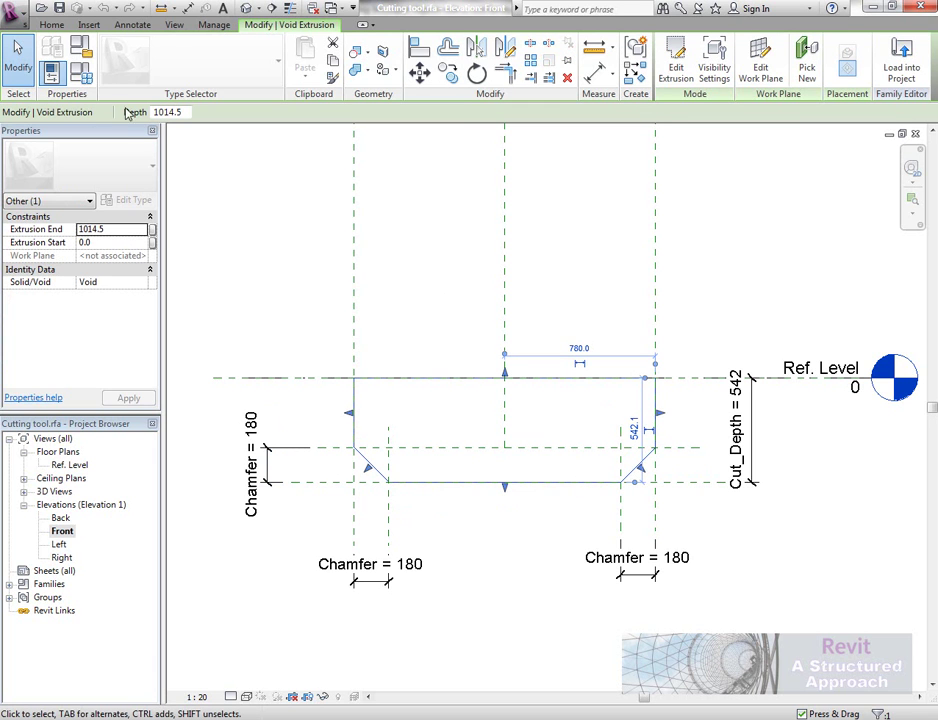
- In Family Types set Cut_Width 1000, Cut_Length 1200, Cut_Depth 500, Chamfer 75 and apply
left_click(80, 46)
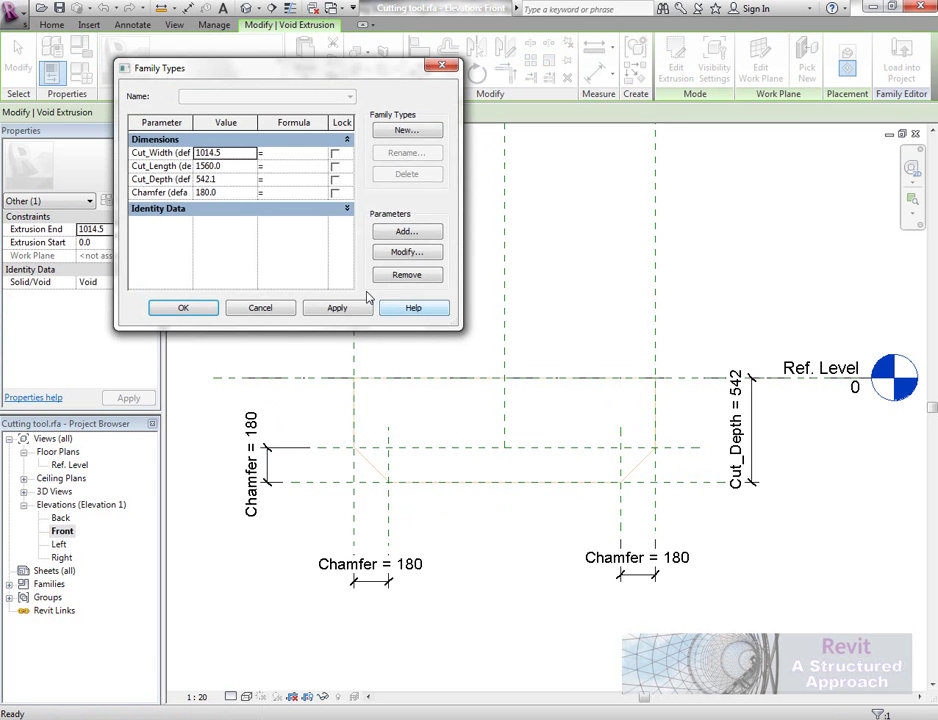
double_click(231, 152)
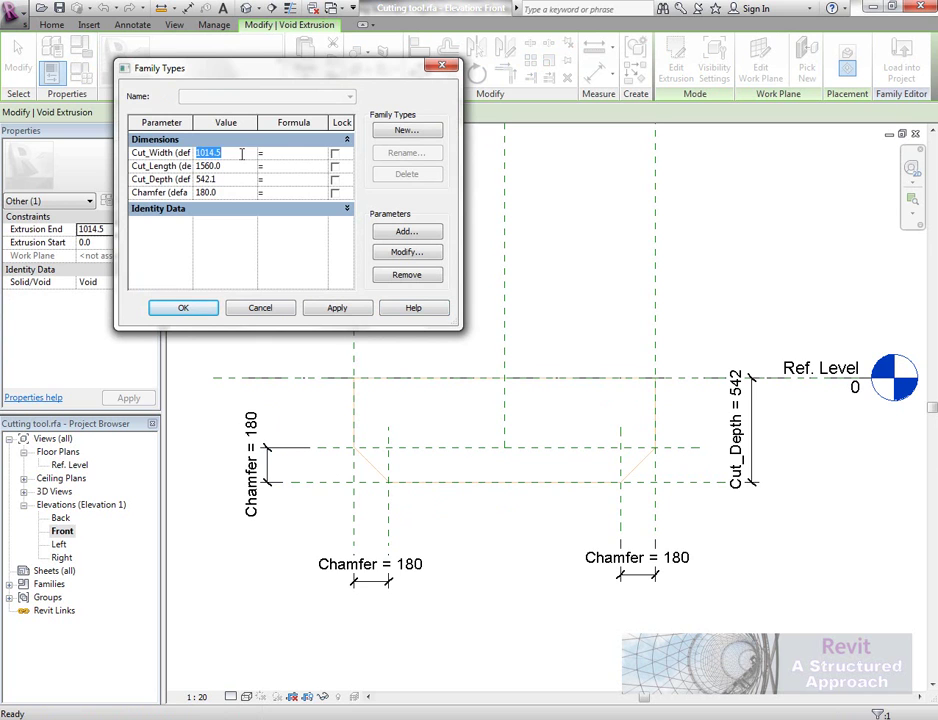
type("1000")
double_click(237, 166)
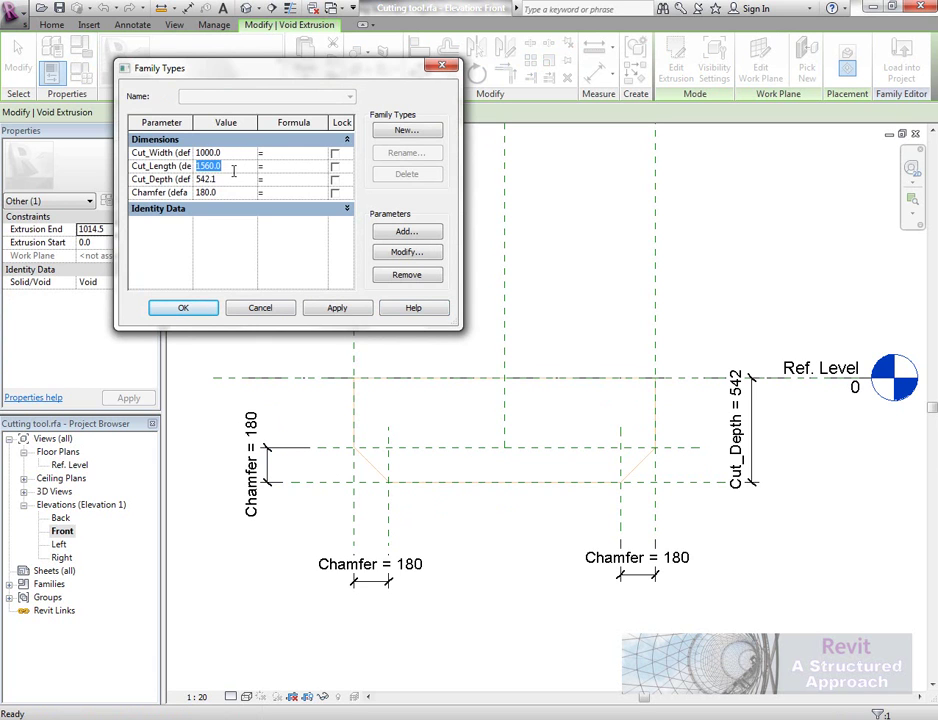
type("1200")
double_click(223, 180)
type("50")
type("75")
left_click(337, 307)
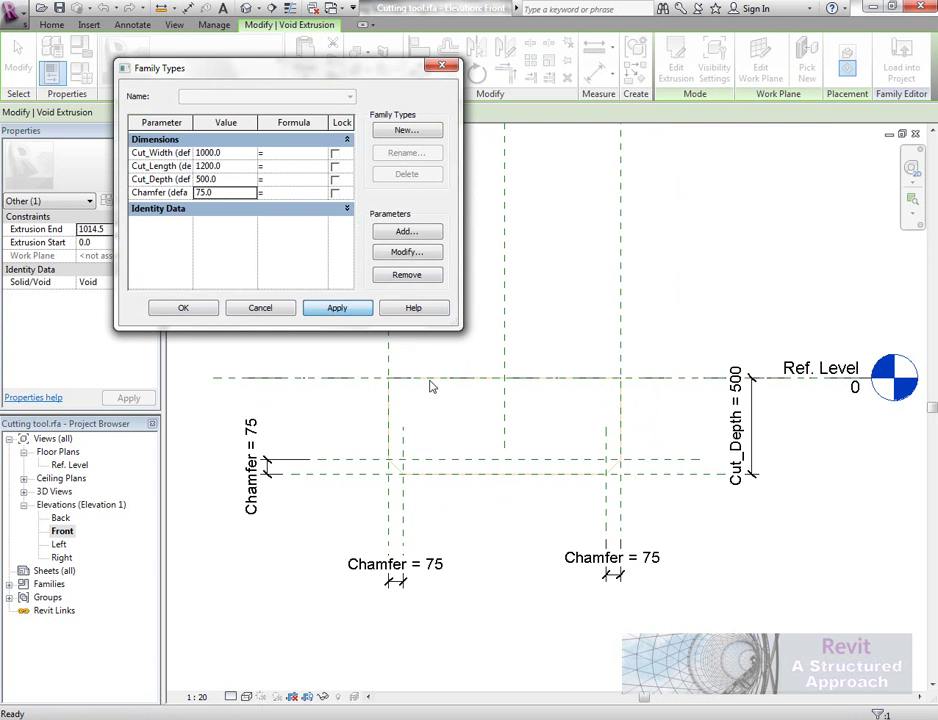
left_click(183, 308)
scroll(561, 424, "up", 2)
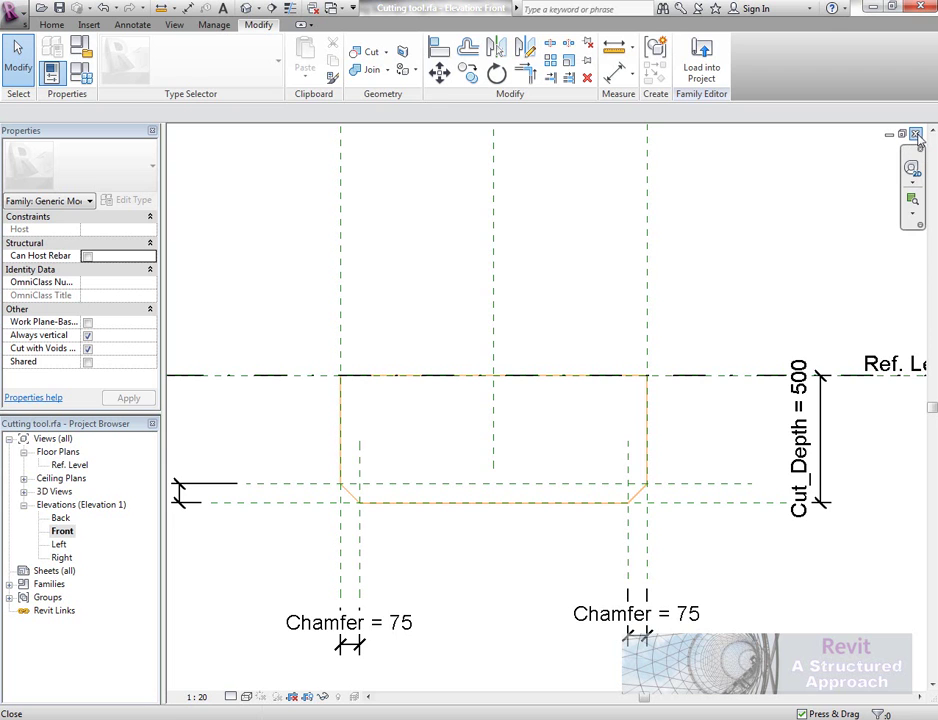
- Close all Cutting tool family views, discarding the family changes
left_click(917, 137)
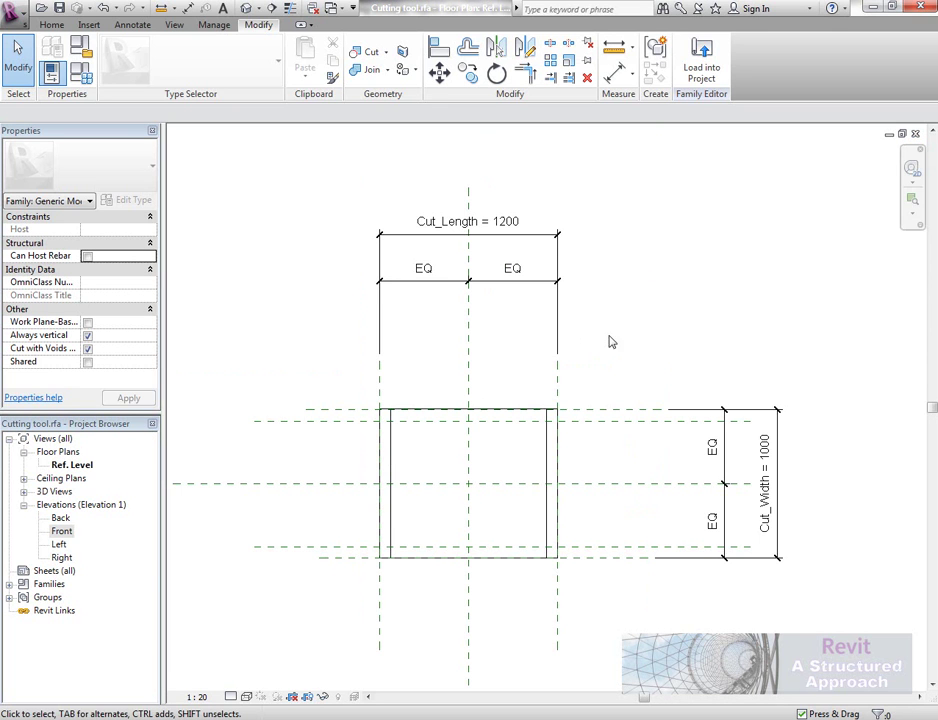
left_click(915, 134)
left_click(915, 134)
left_click(523, 376)
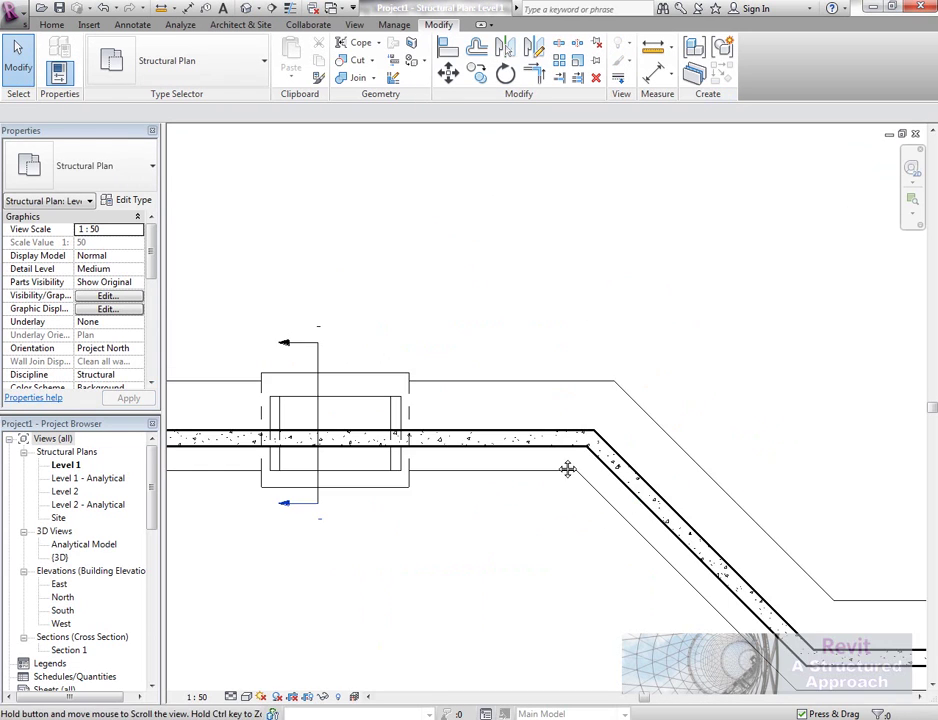
- Open the project's {3D} view and select the pad footing
double_click(60, 557)
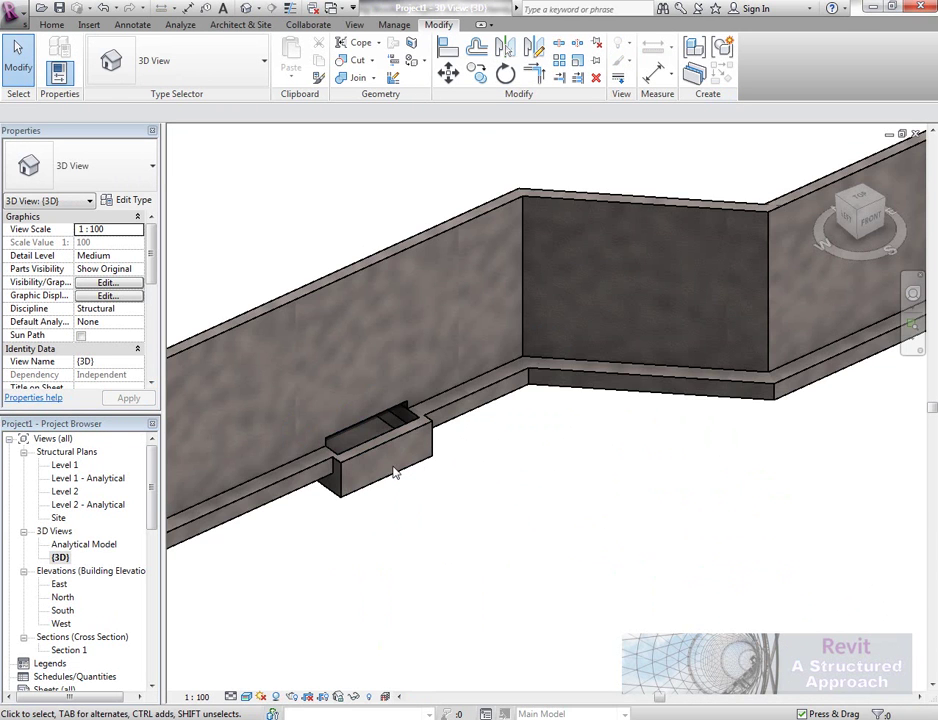
left_click(396, 478)
scroll(519, 540, "up", 3)
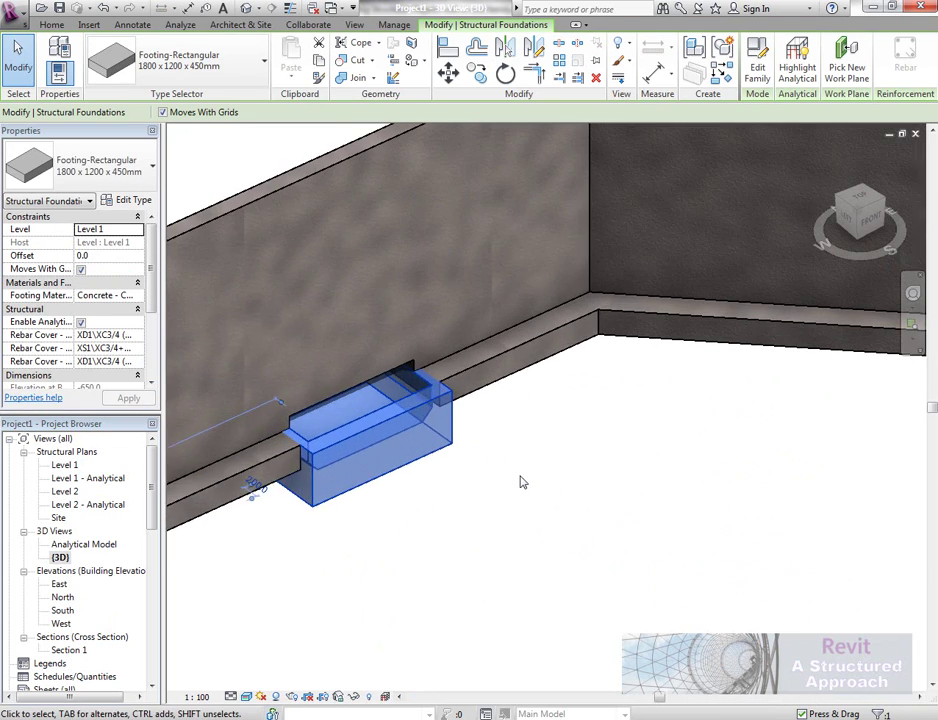
middle_click_drag(520, 482, 588, 482)
- Edit the Footing-Rectangular family and enable Cut with Voids When Loaded
left_click(757, 70)
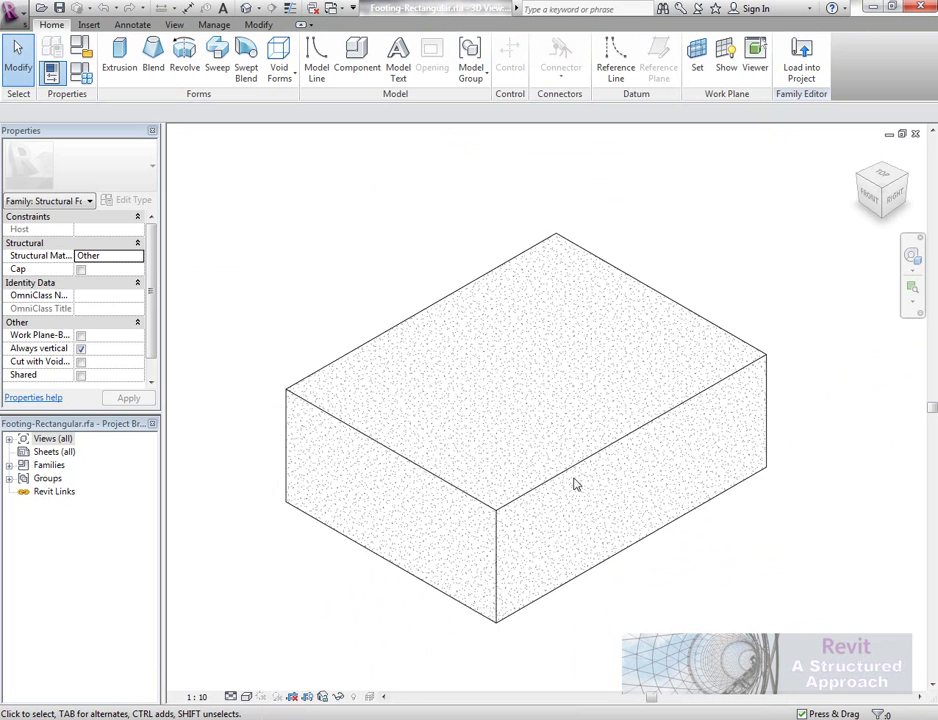
scroll(575, 484, "up", 2)
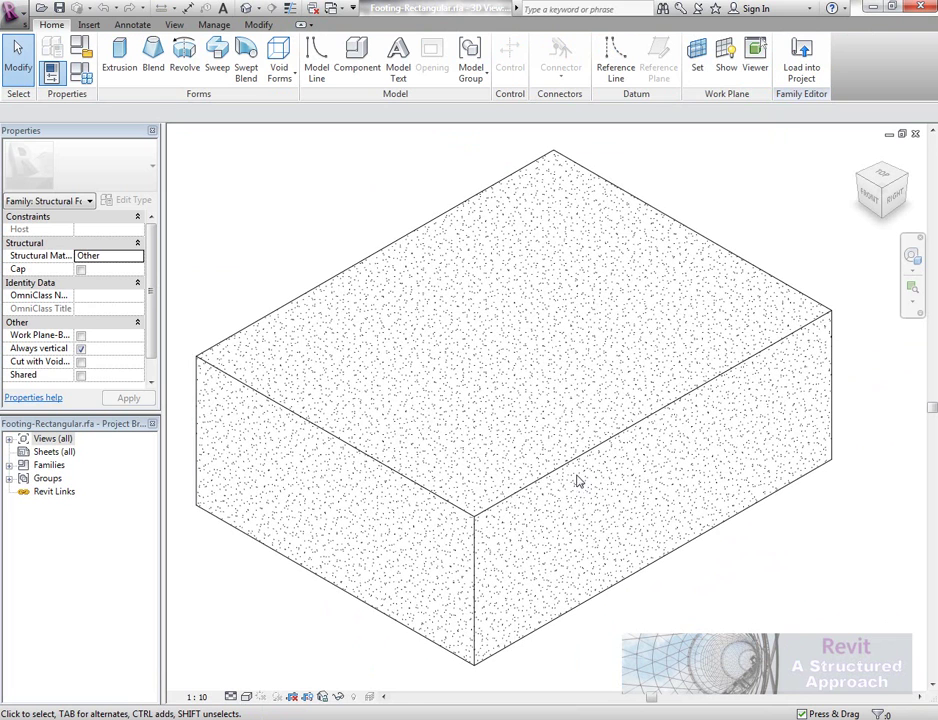
left_click(81, 47)
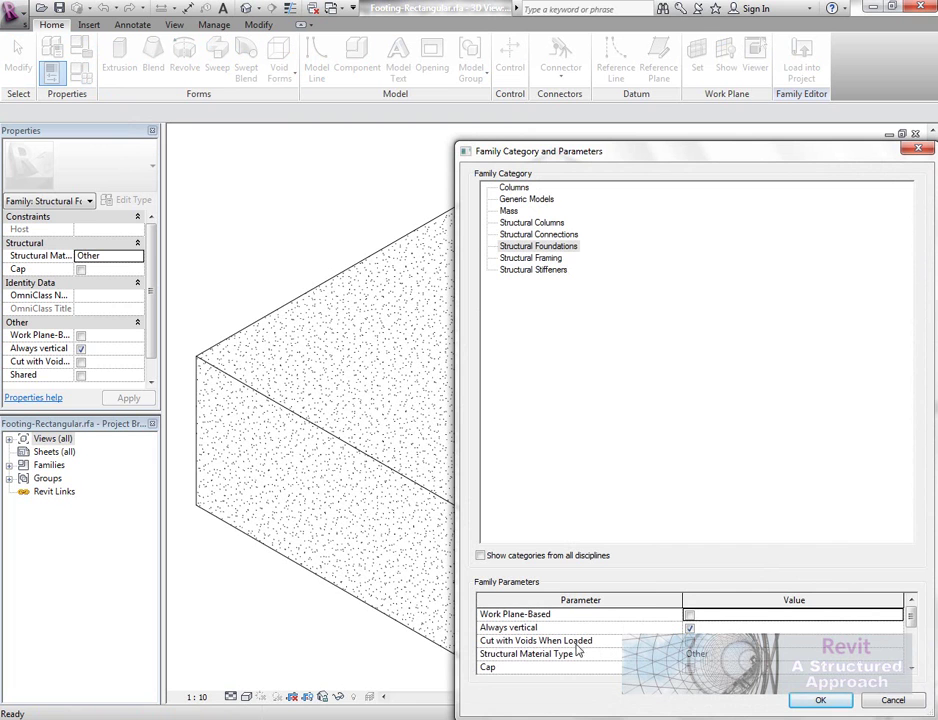
left_click_drag(603, 160, 481, 95)
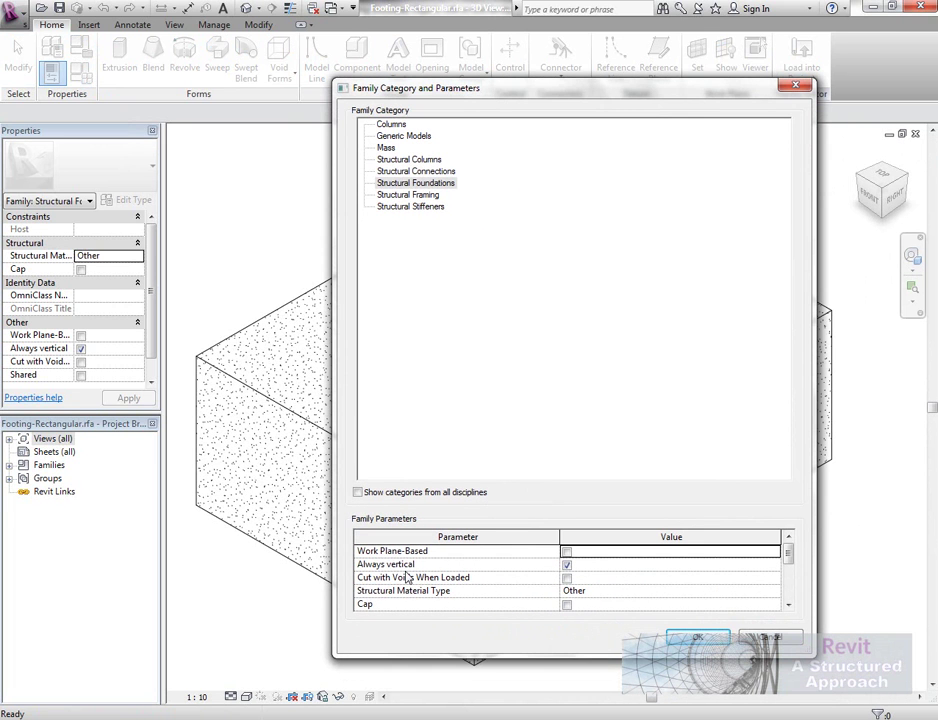
left_click(566, 578)
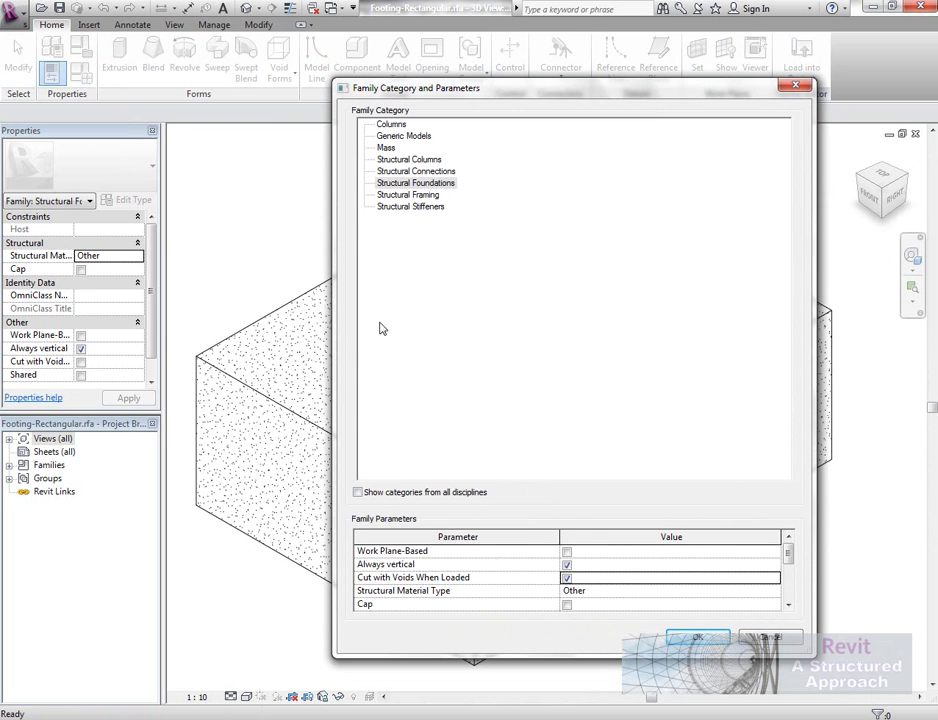
left_click(697, 637)
- Load the footing family back, overwriting the existing version and its parameter values
left_click(803, 72)
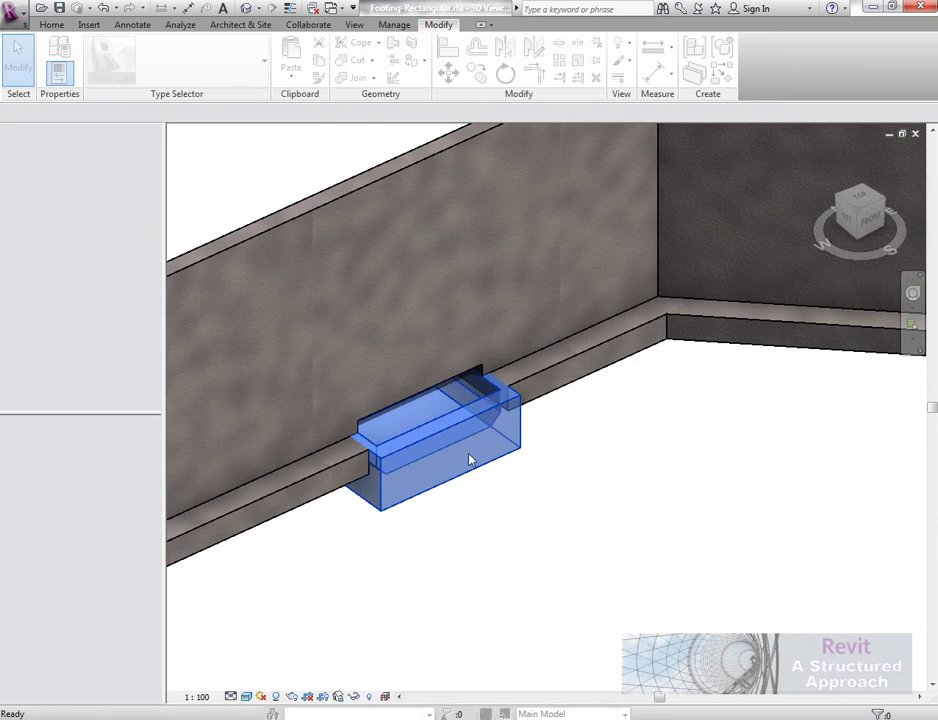
left_click(431, 368)
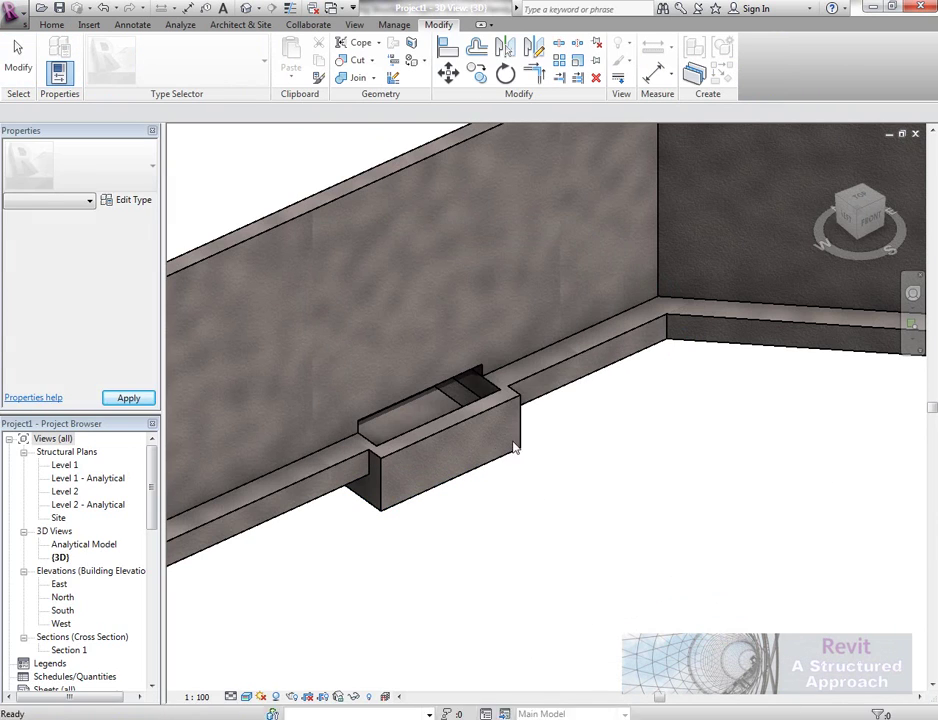
middle_click_drag(547, 473, 447, 404, "shift")
scroll(471, 425, "down", 4)
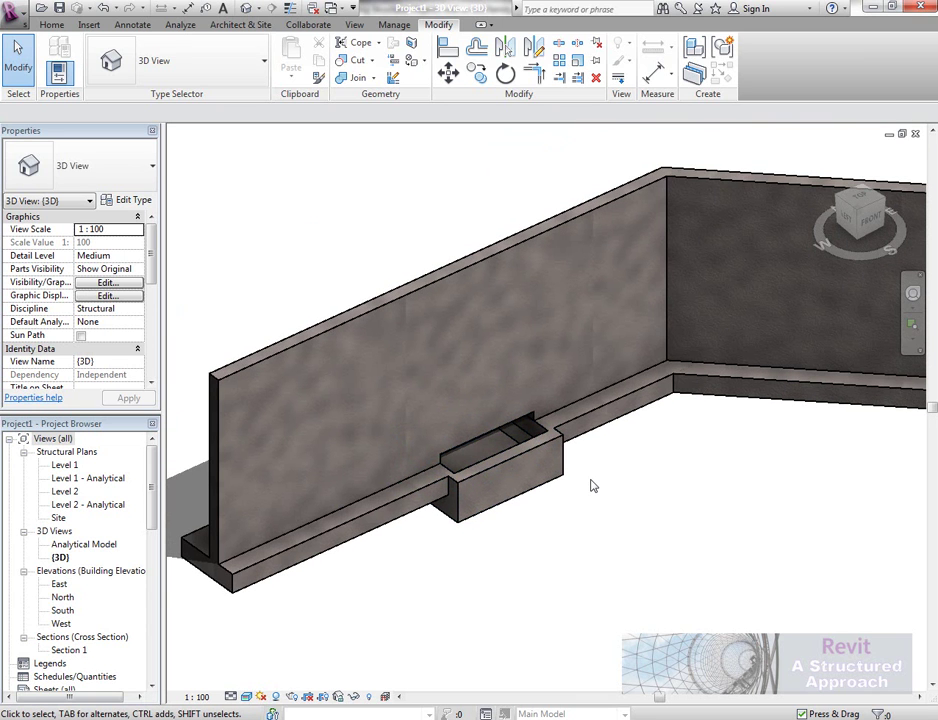
middle_click_drag(591, 486, 617, 491, "shift")
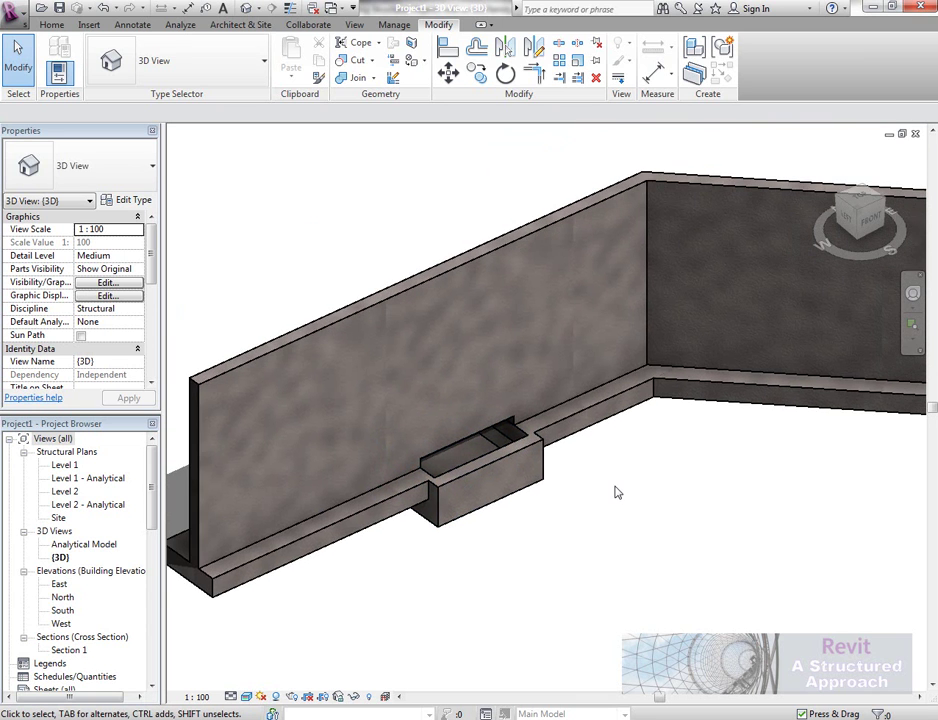